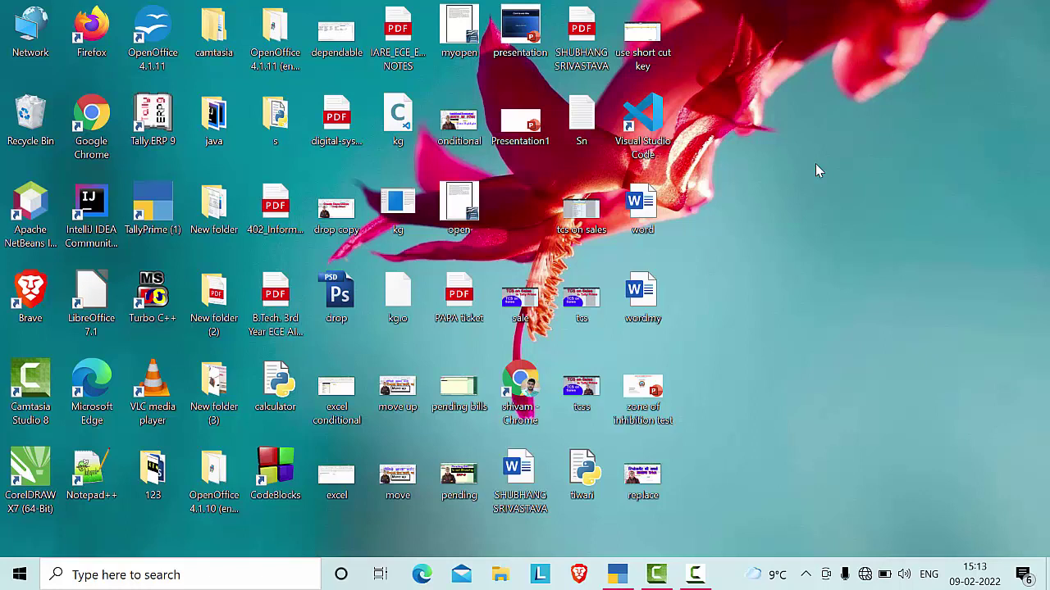
Switch to TallyPrime and open voucher entry with the Attendance payroll voucher type selected.
click(615, 574)
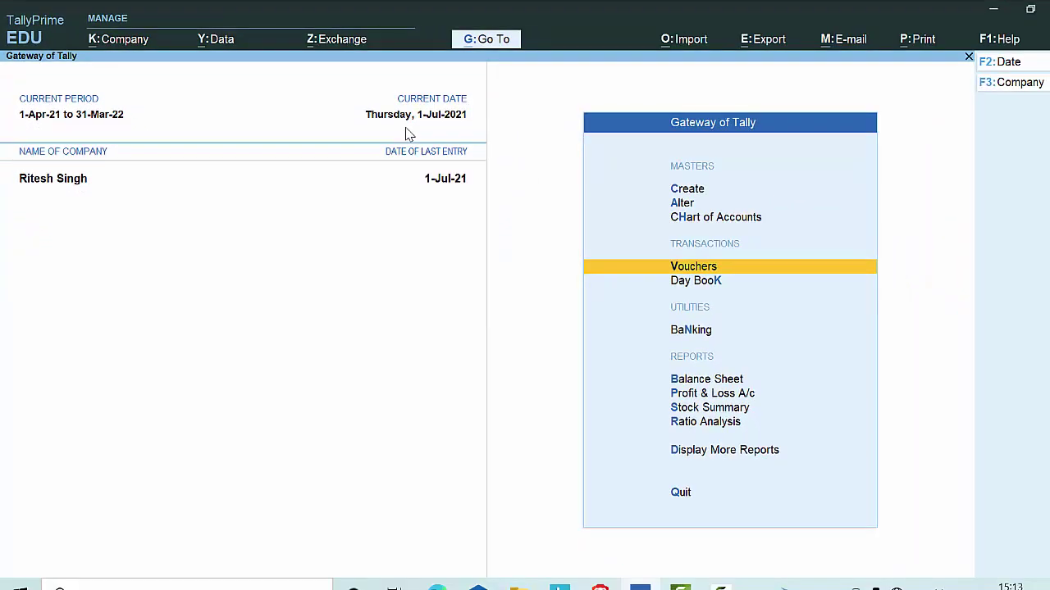
key(Return)
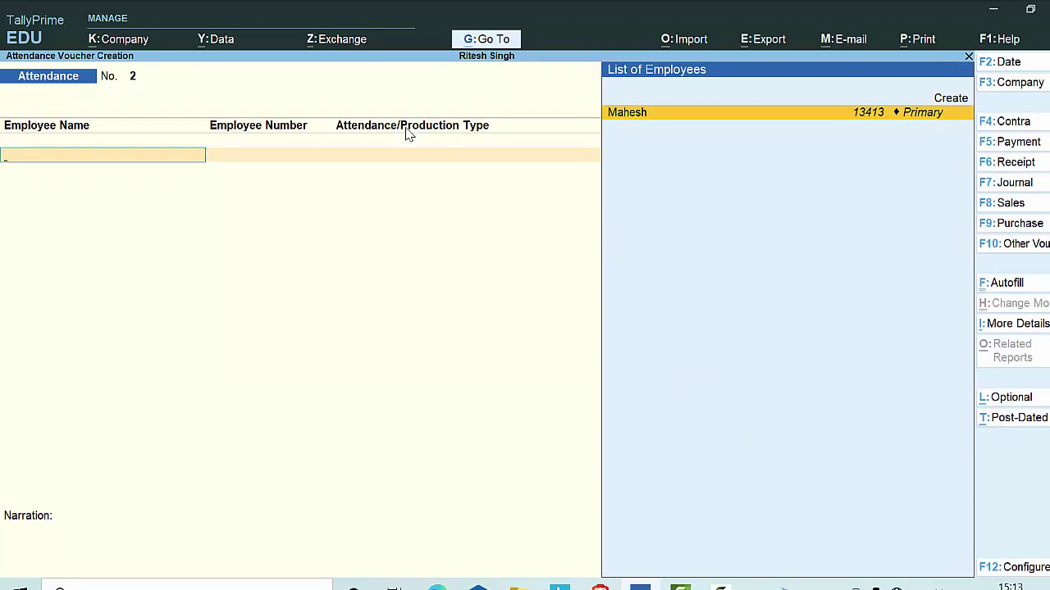
click(1038, 253)
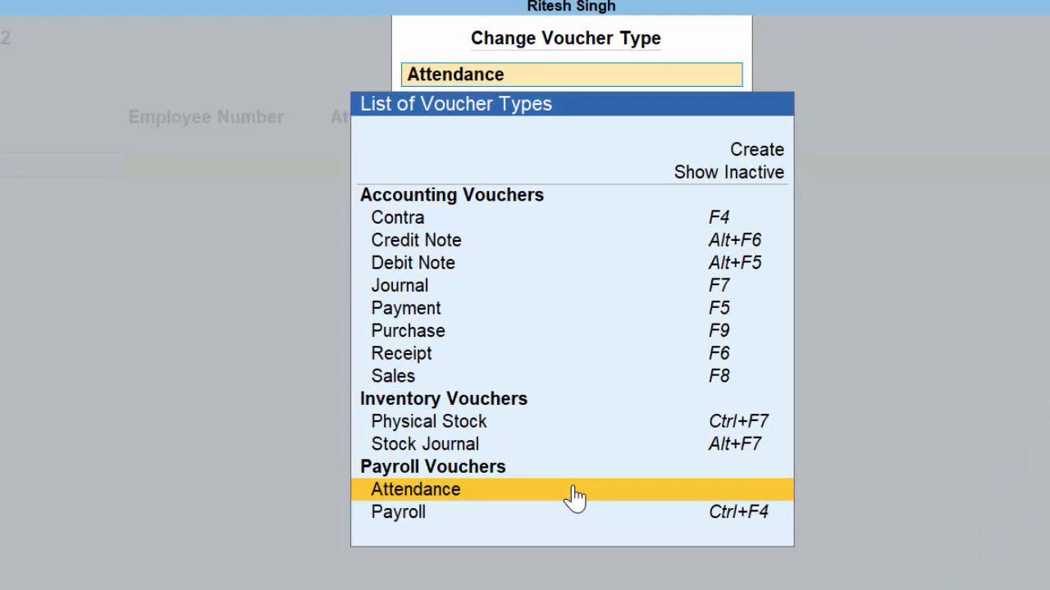
key(BackSpace)
click(574, 490)
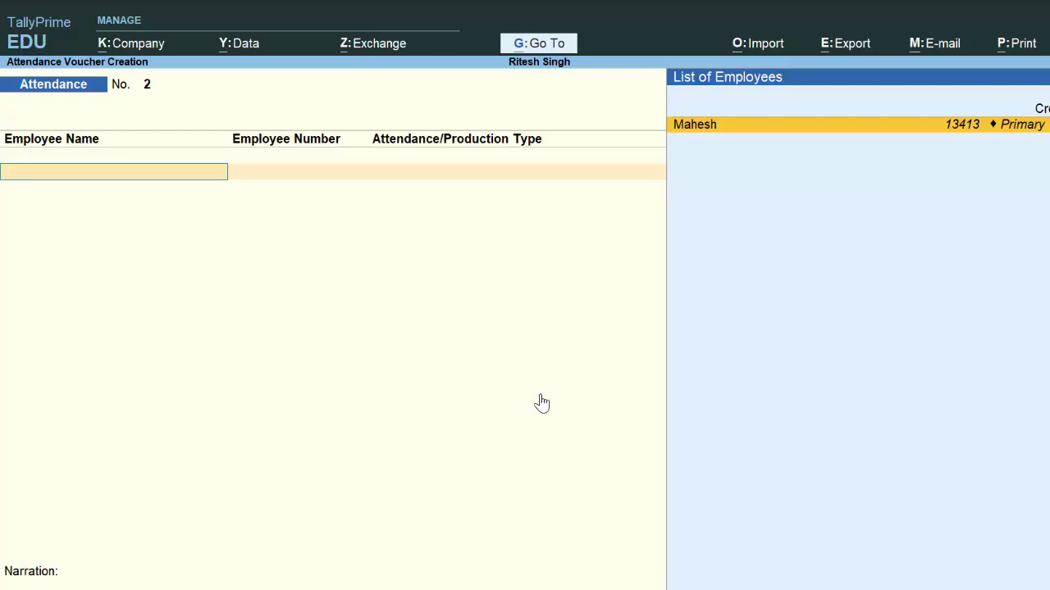
Create a new employee from the voucher, entering the employee's name under Primary, keeping joining date 2-Apr-2021 and setting Define salary details to Yes.
key(Up)
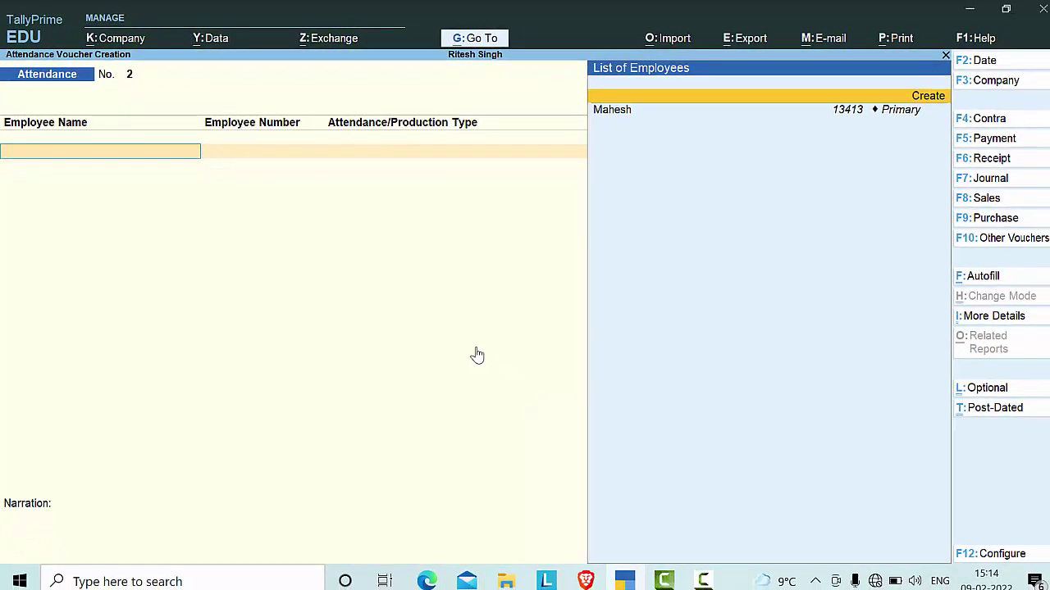
key(Return)
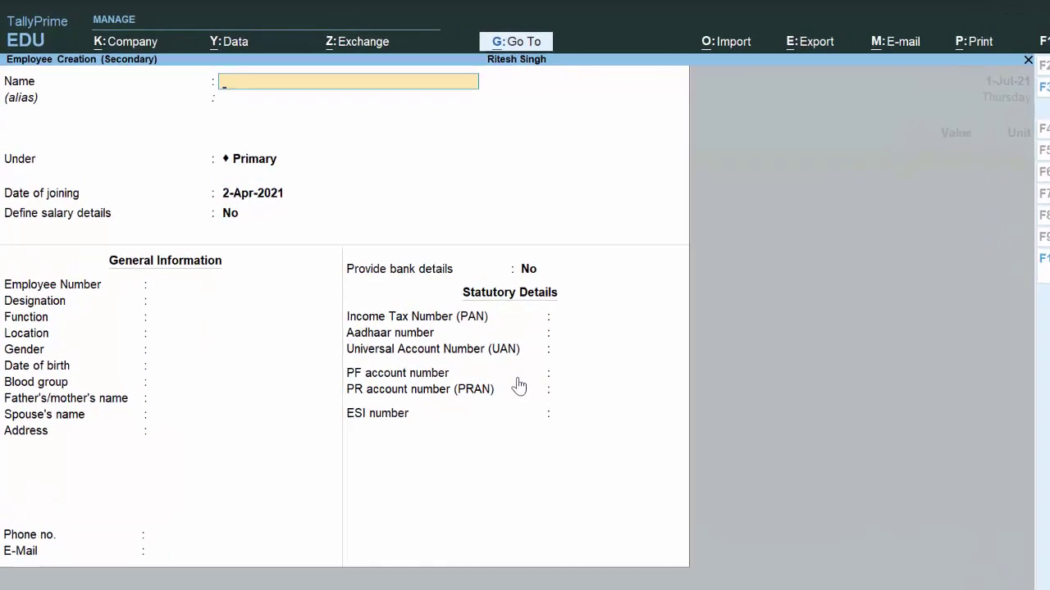
text(Zaj)
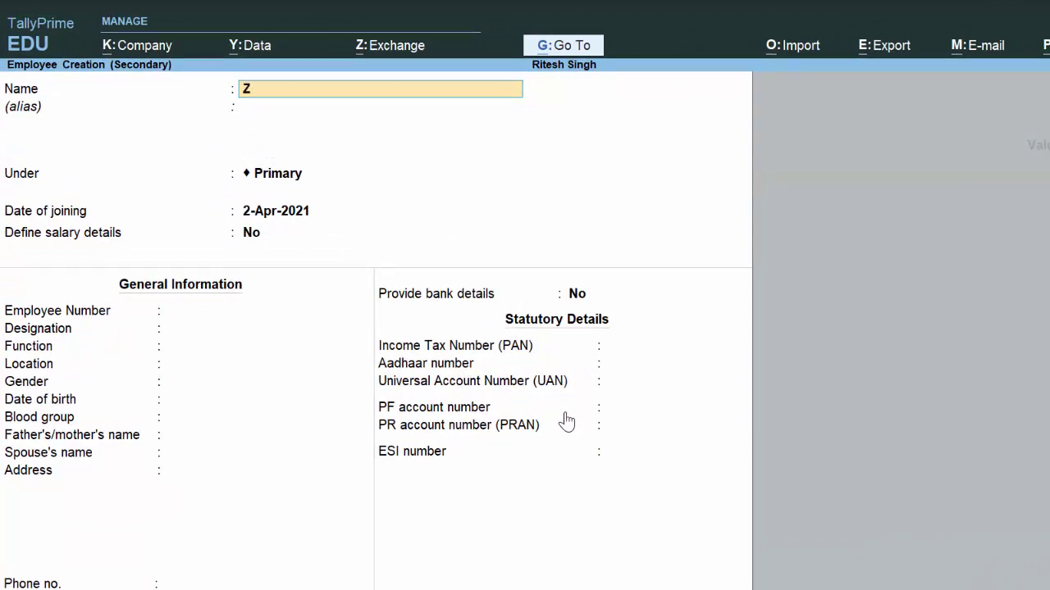
key(BackSpace)
text(hir)
key(Return)
key(Return)
key(Return)
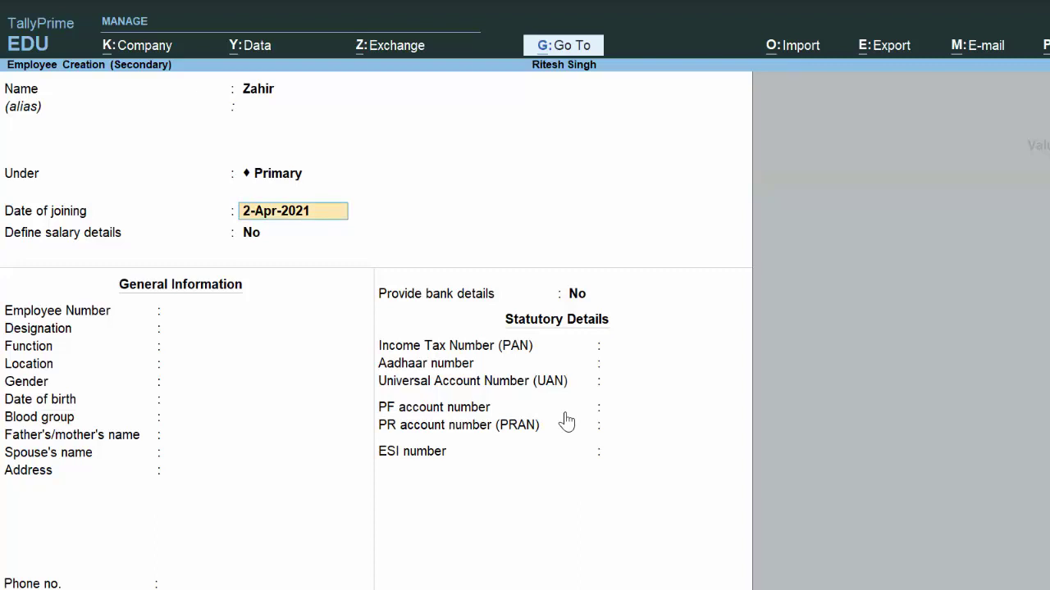
key(Return)
text(y)
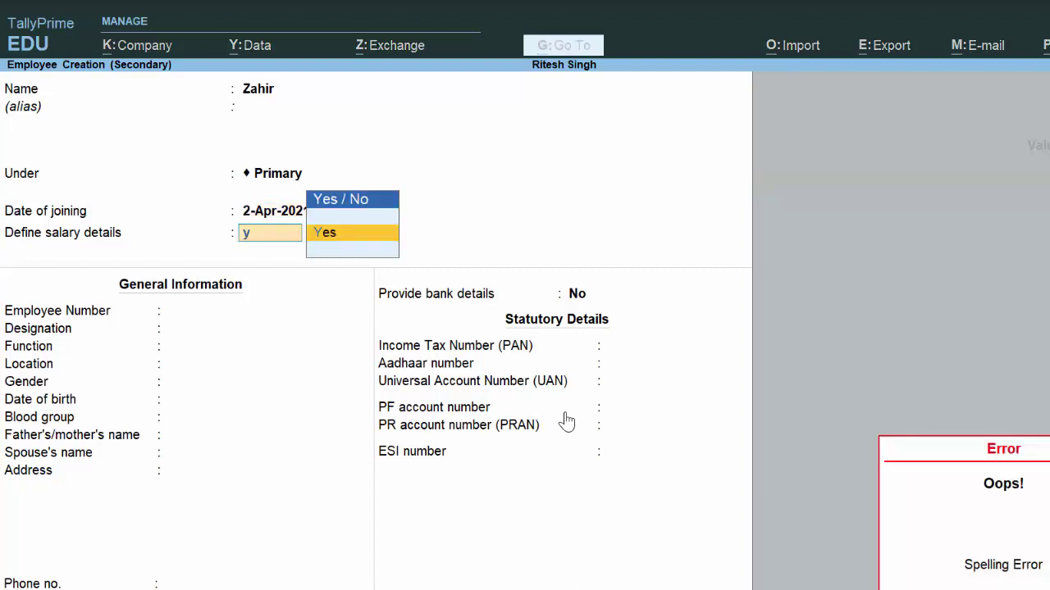
key(Return)
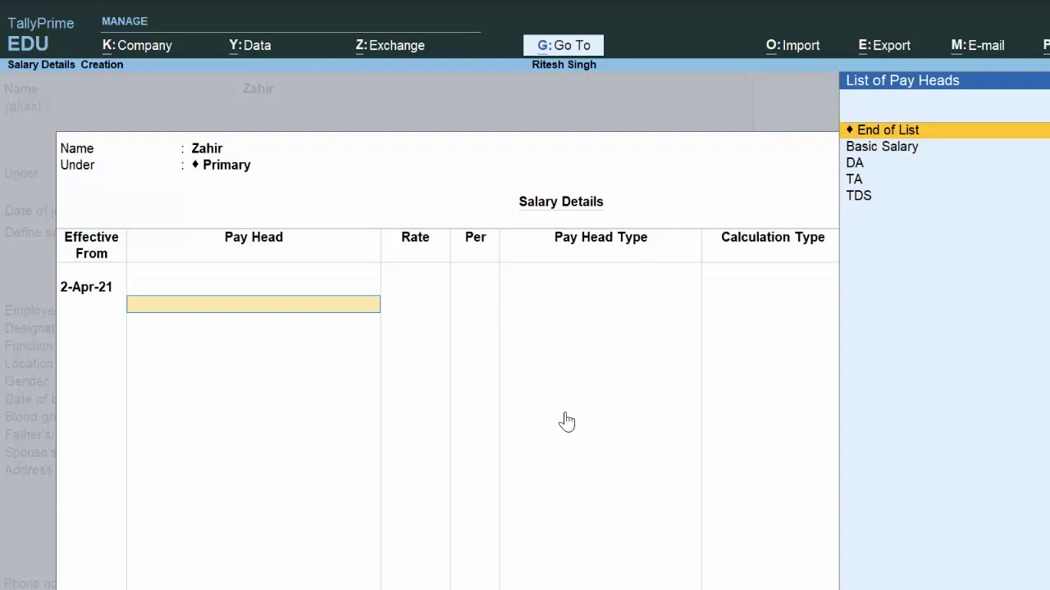
Add the Basic Salary pay head at 25,000 and the TA pay head at 2,000 to the salary details.
key(Down)
key(Return)
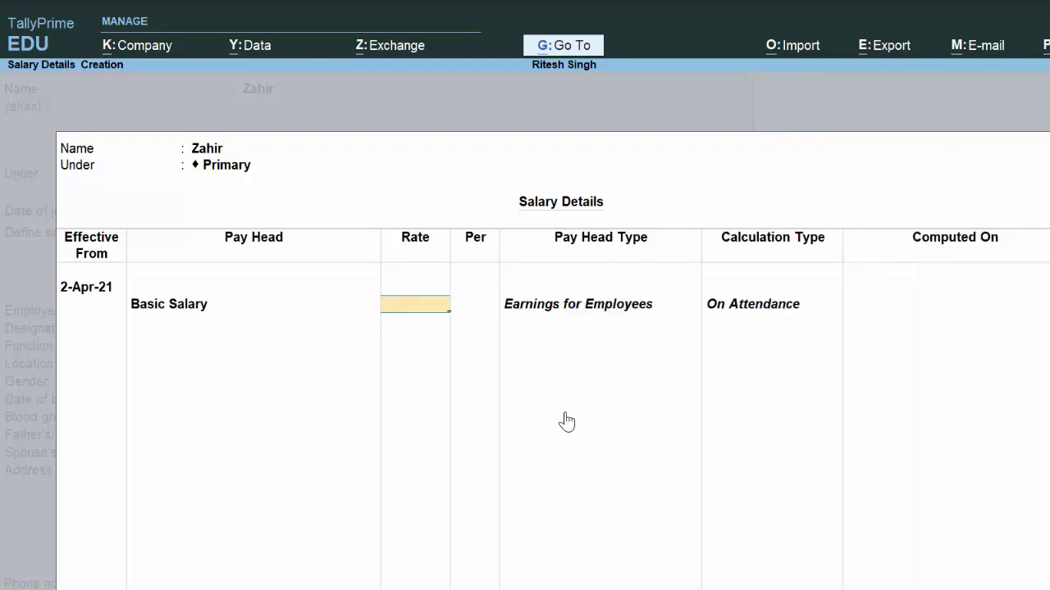
text(25000)
key(Return)
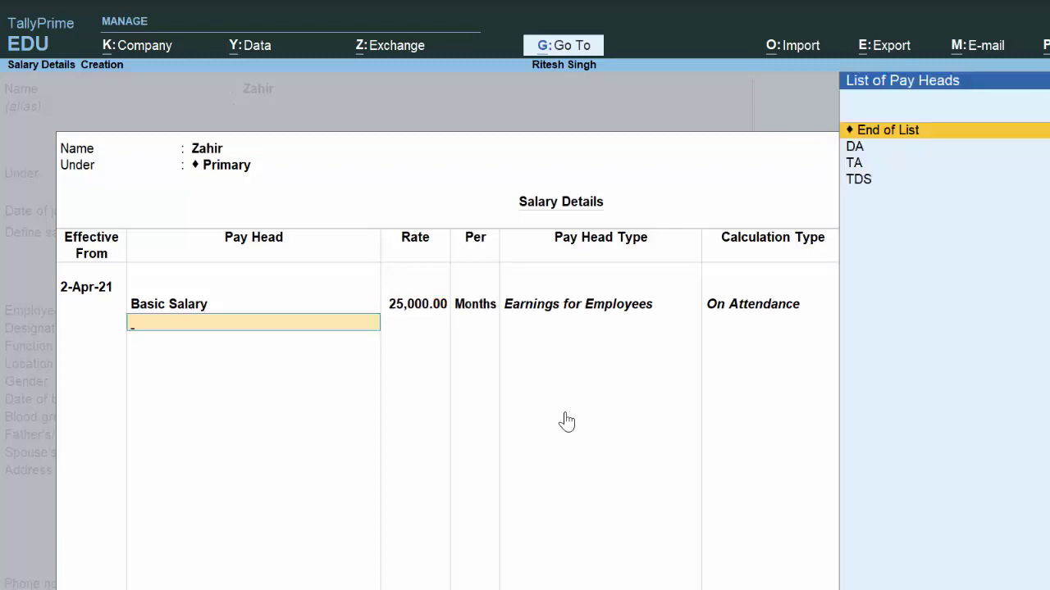
key(Down)
key(Down)
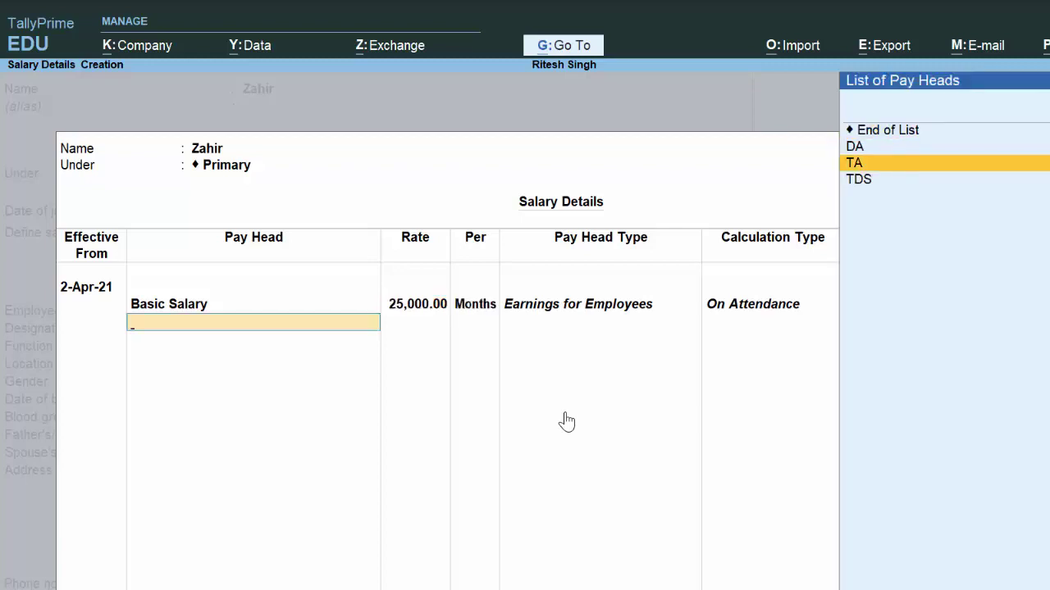
key(Return)
text(2)
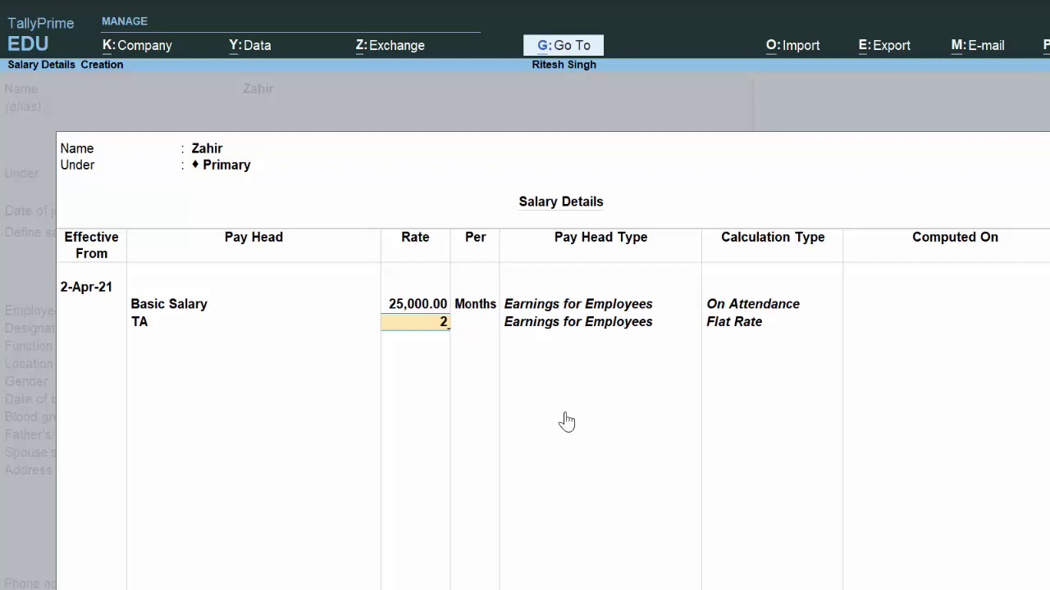
text(,000)
key(Return)
key(Return)
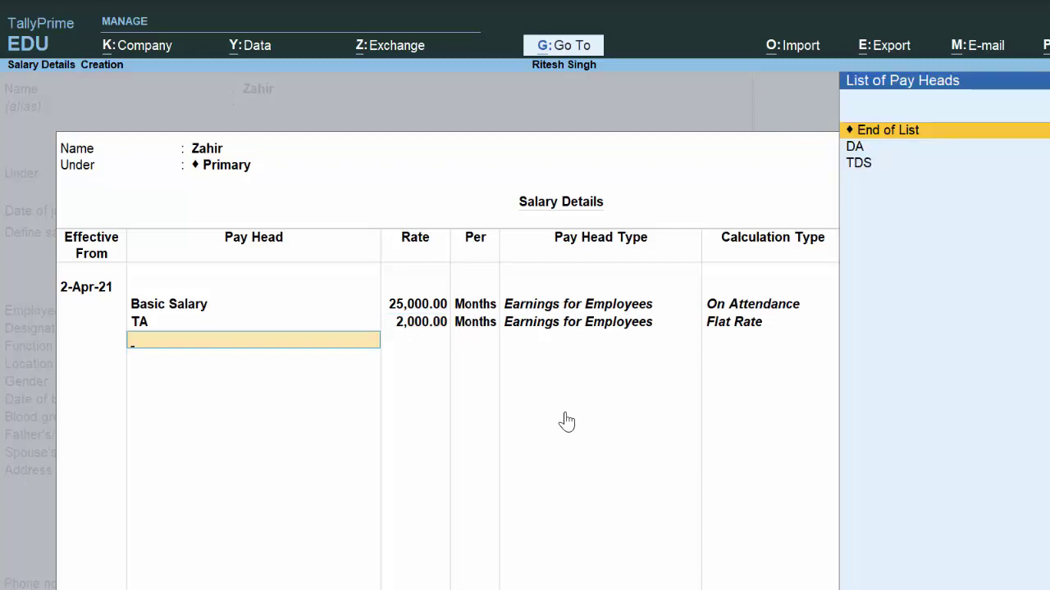
Add the DA pay head at 1,500 and the TDS pay head, completing the employee's salary details.
key(Down)
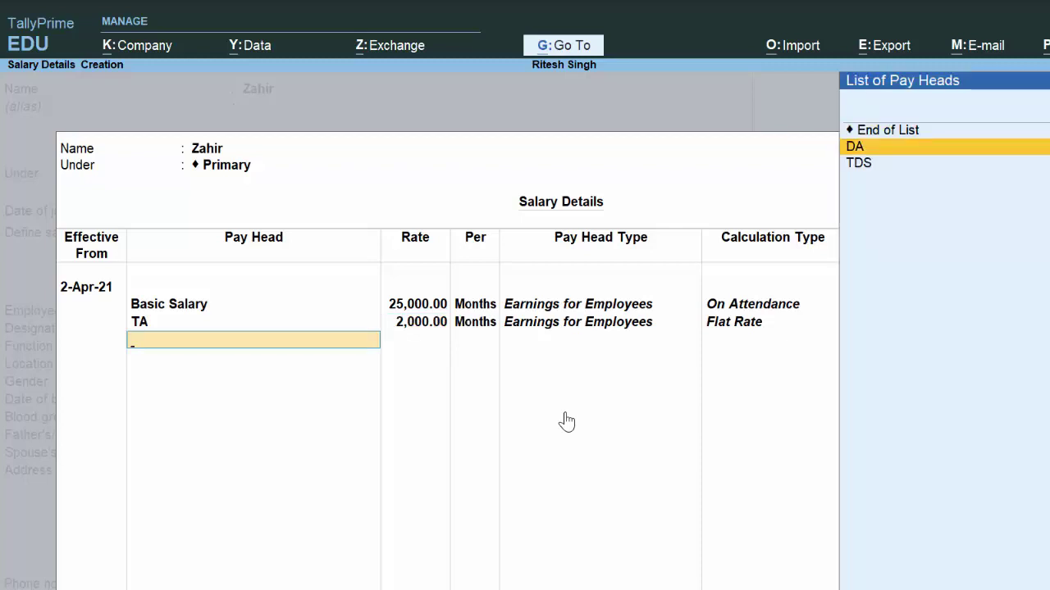
key(Return)
text(1500)
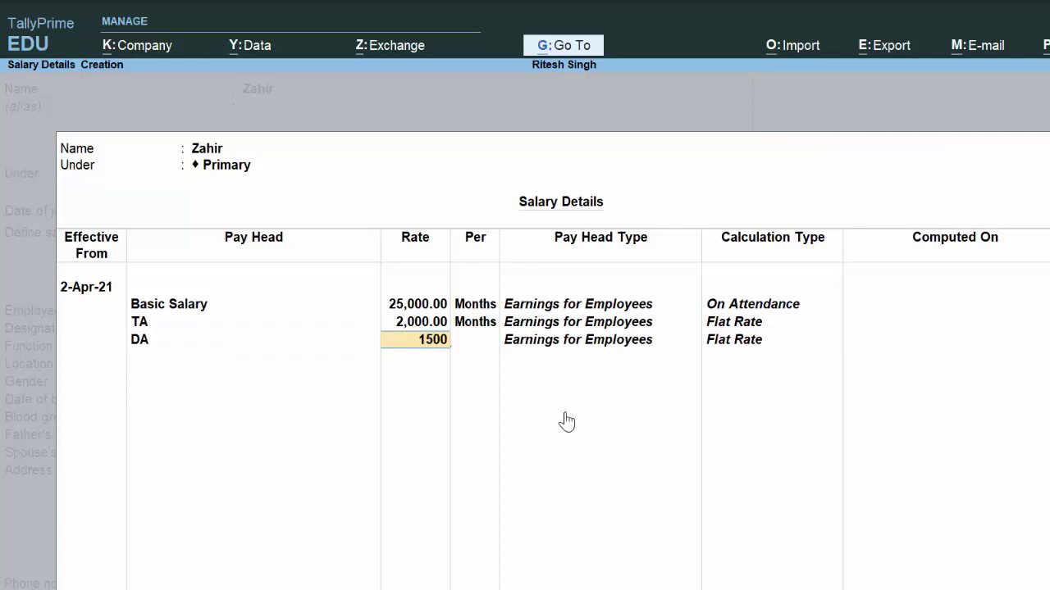
key(Return)
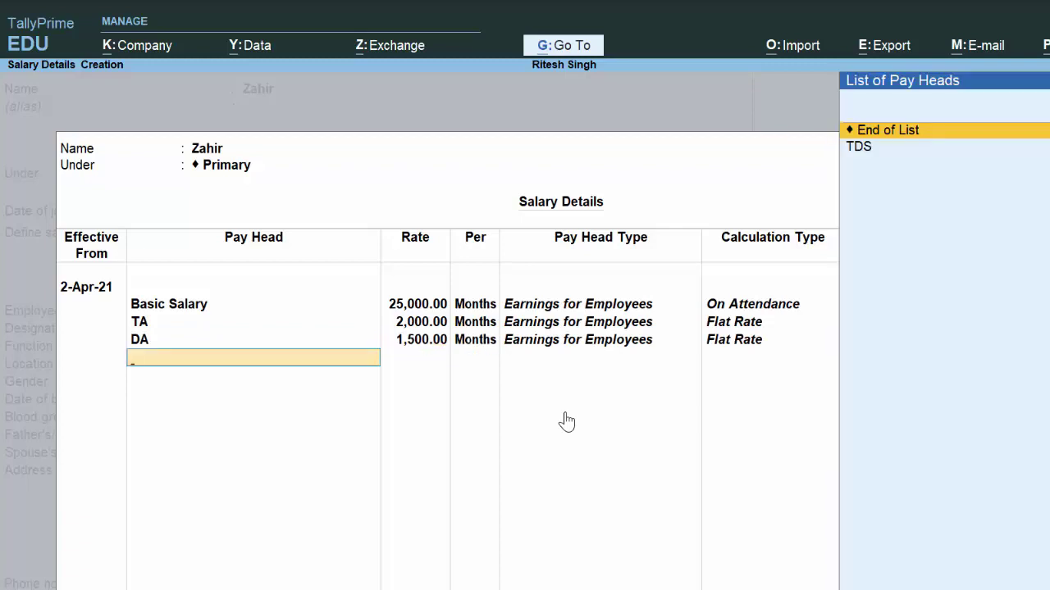
key(Down)
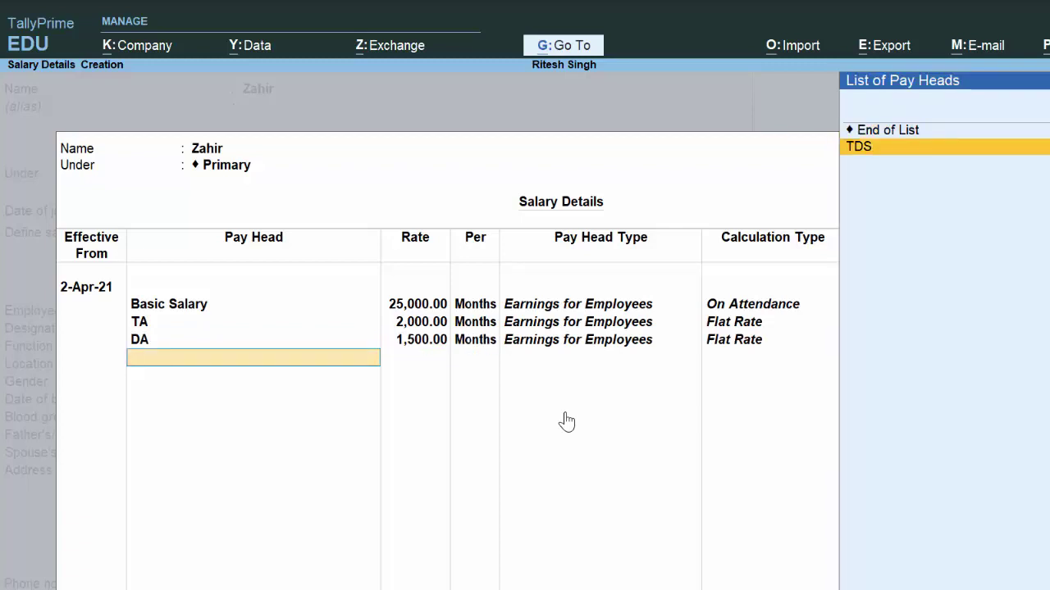
key(Return)
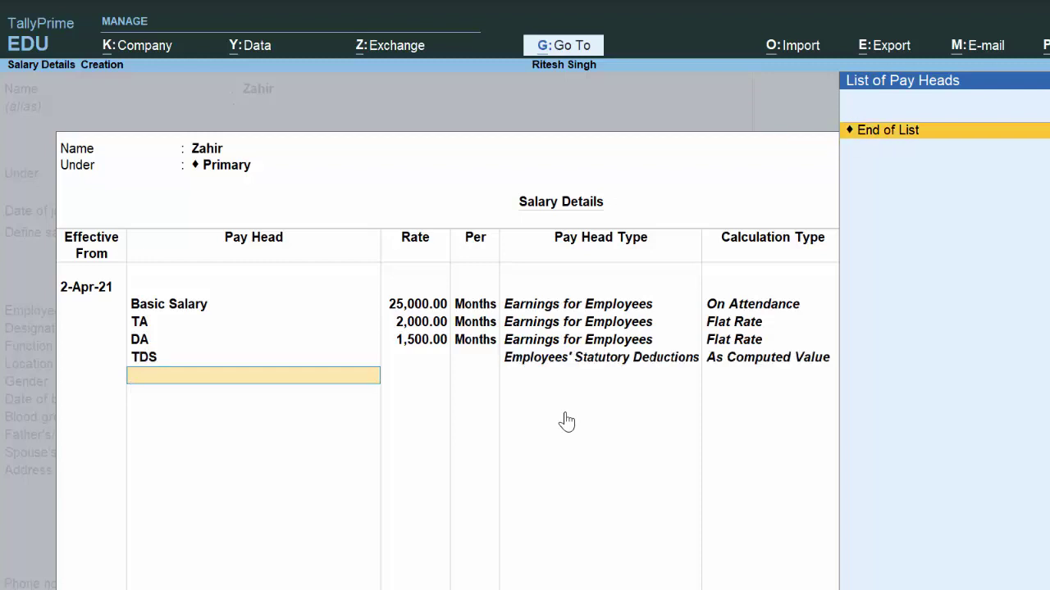
key(Return)
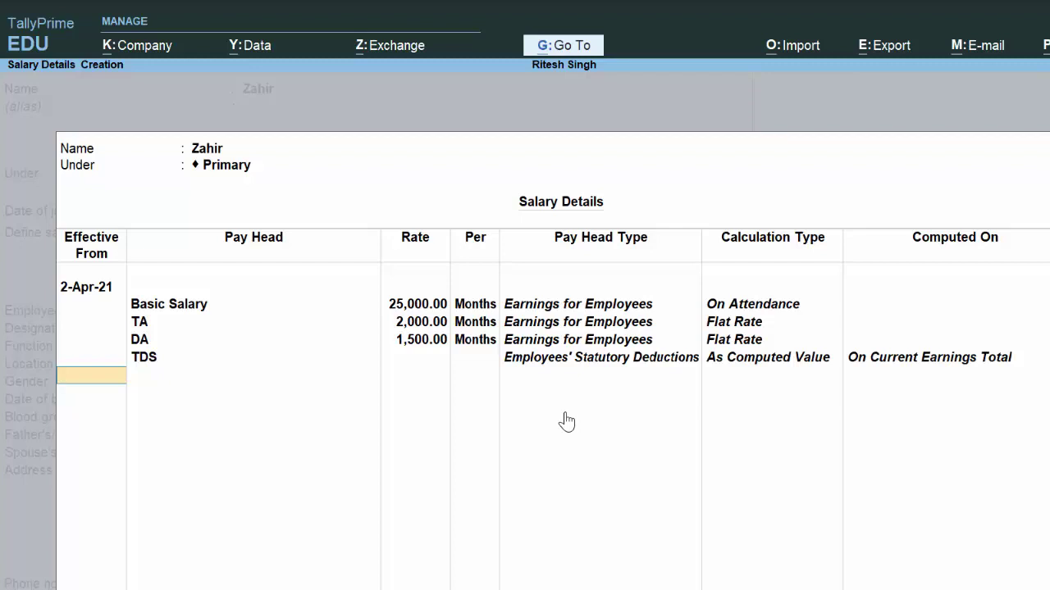
key(Return)
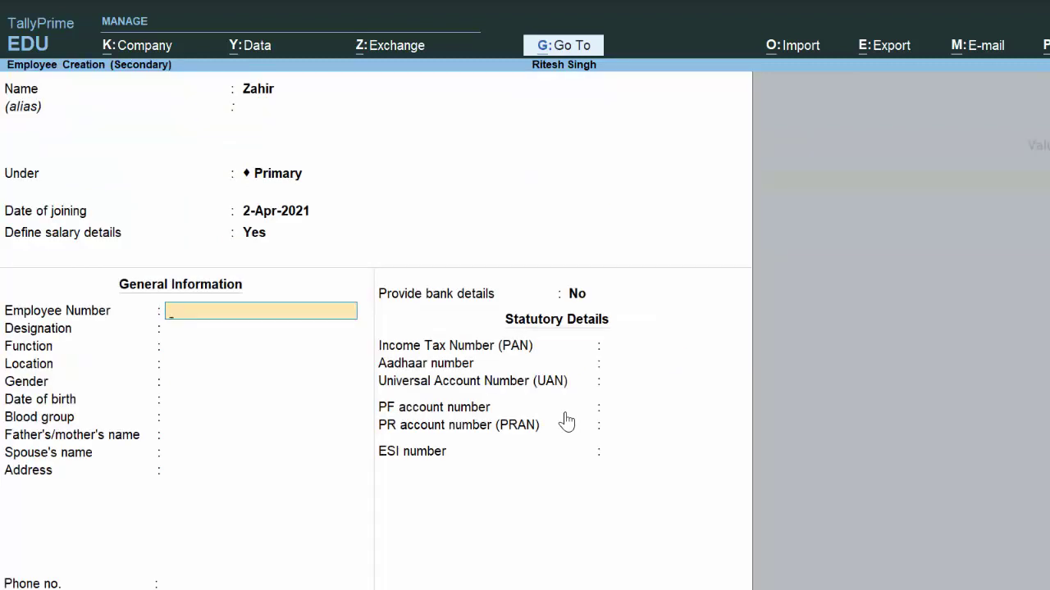
Enter the employee number, designation Manager, function Management and location Deoria in the employee's general information.
text(43536)
key(Return)
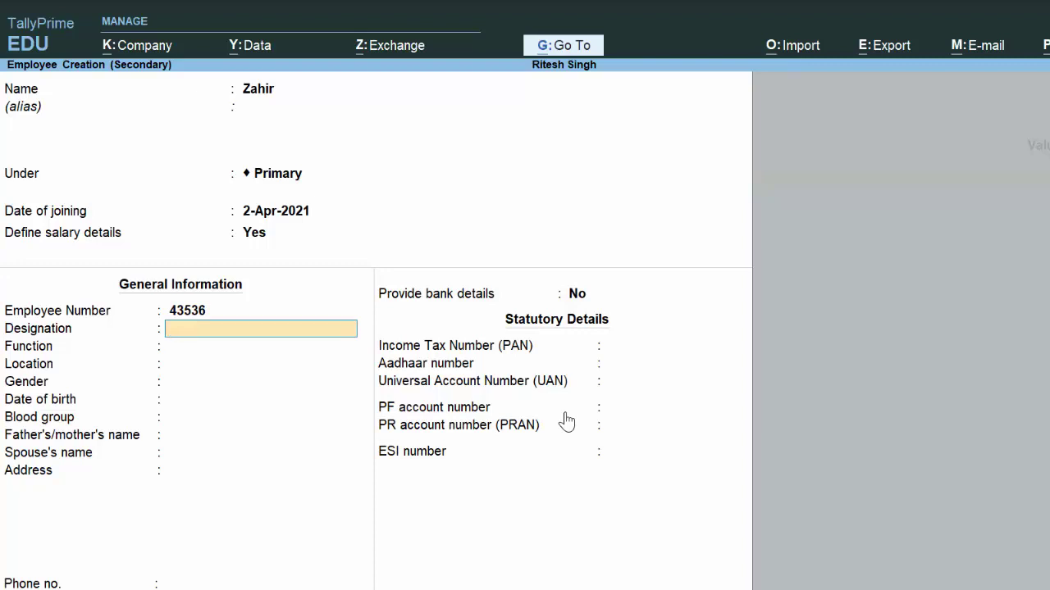
text(Manager)
key(Return)
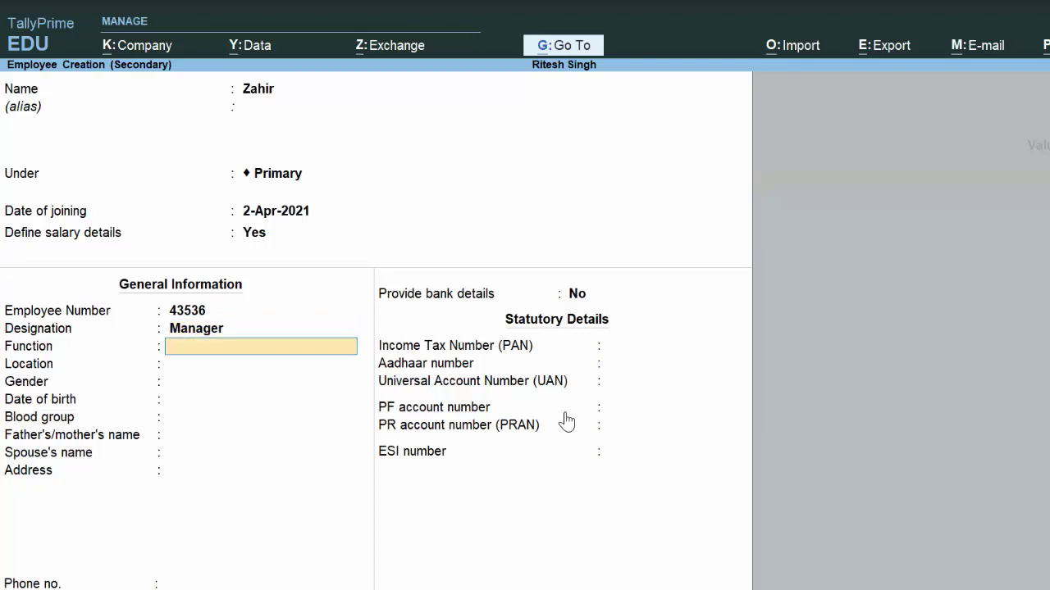
text(Management)
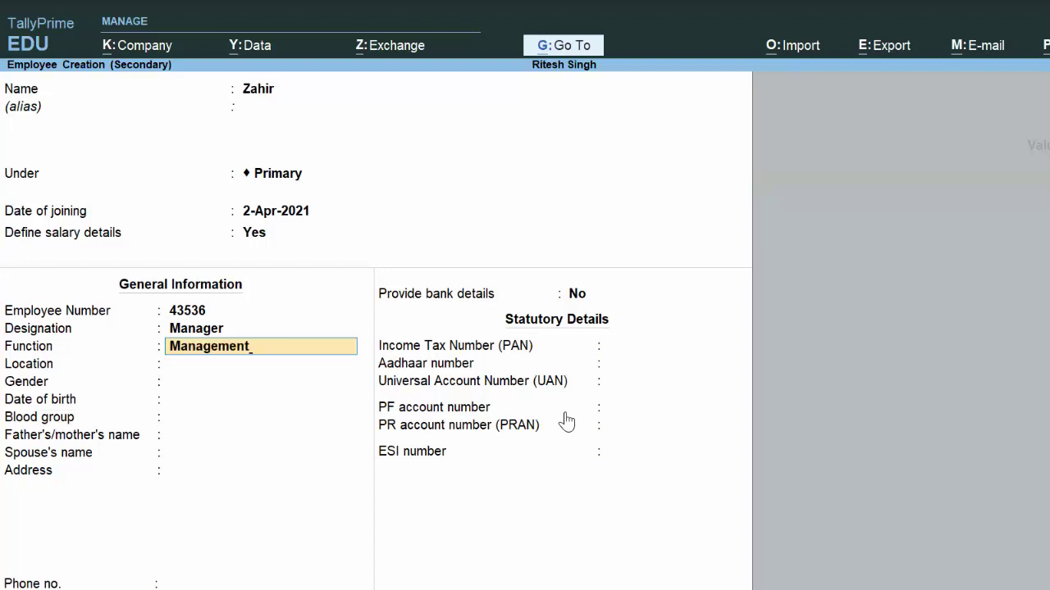
key(Return)
text(De)
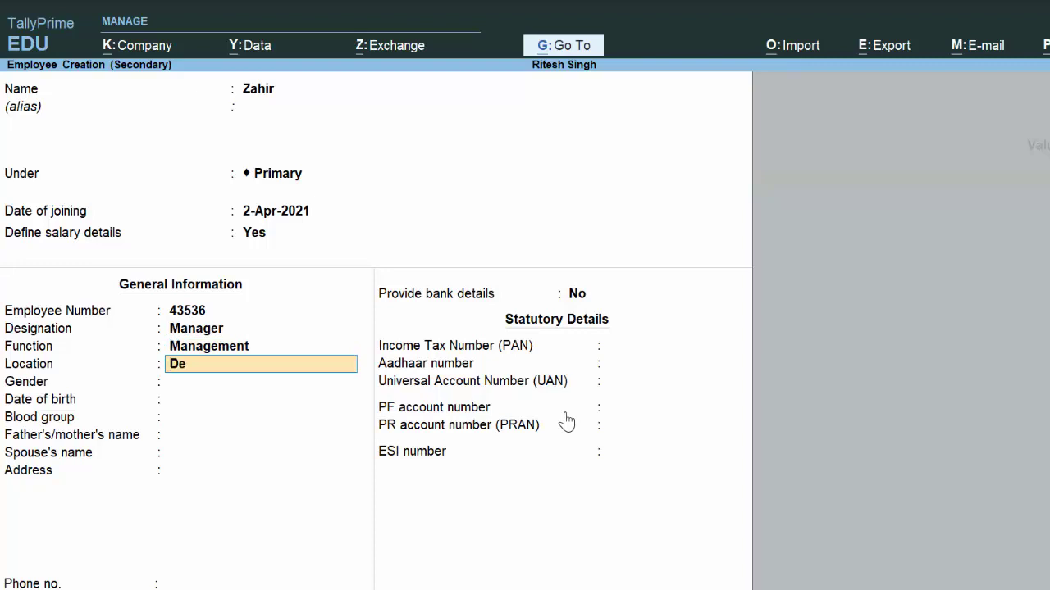
text(oria)
key(Return)
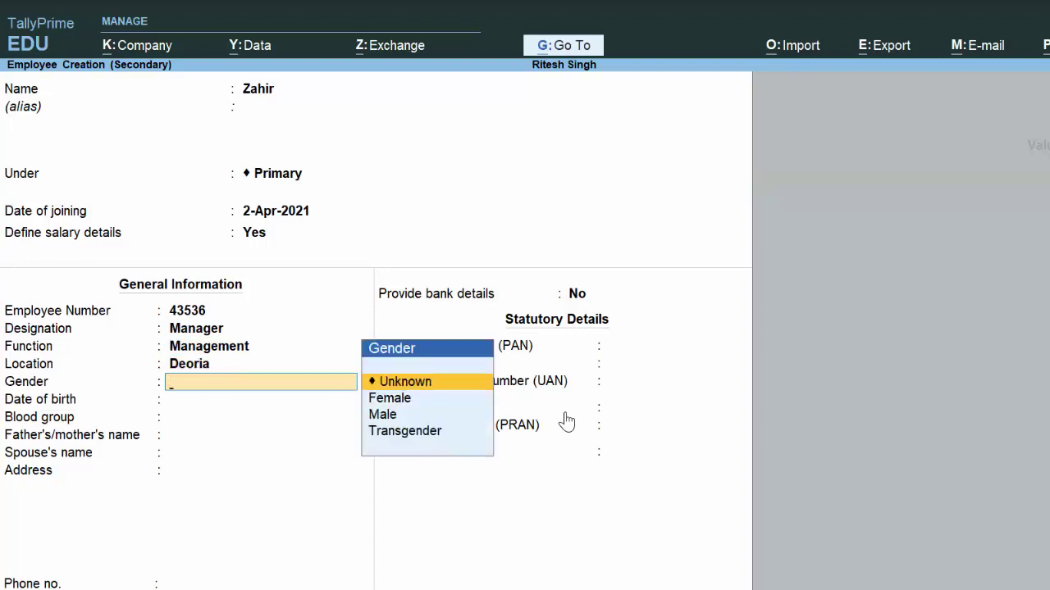
Set the employee's gender to Male, enter the date of birth and leave the blood group as Unknown.
key(Down)
key(Down)
key(Return)
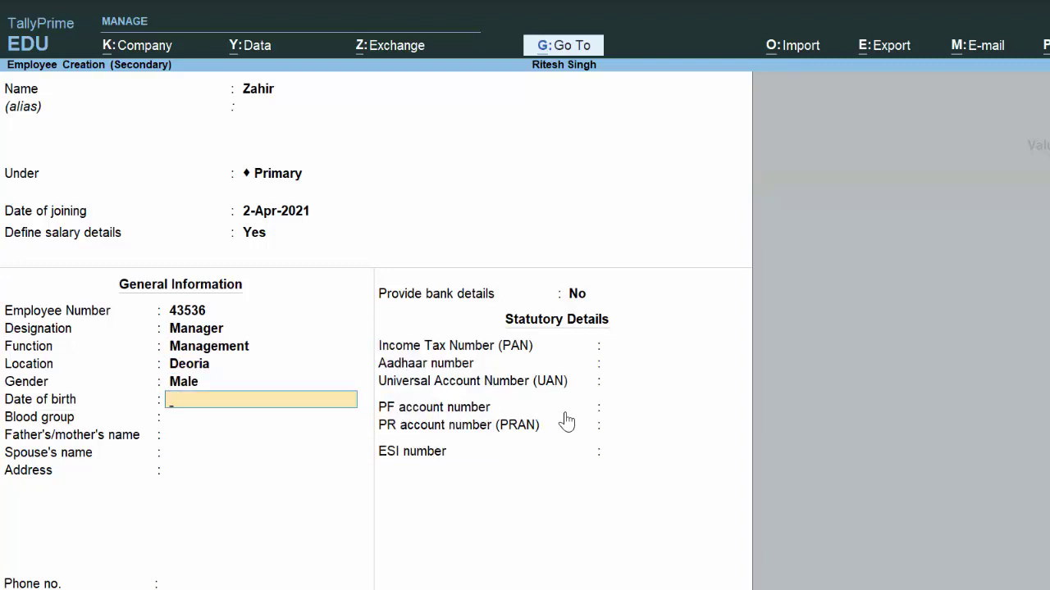
text(1-5-1990)
key(Return)
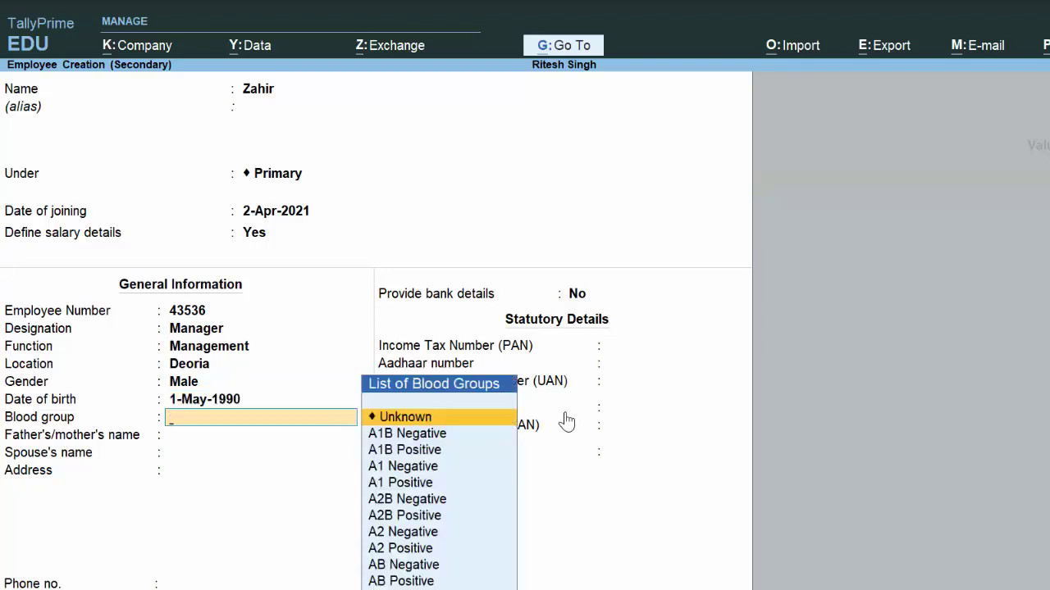
key(Return)
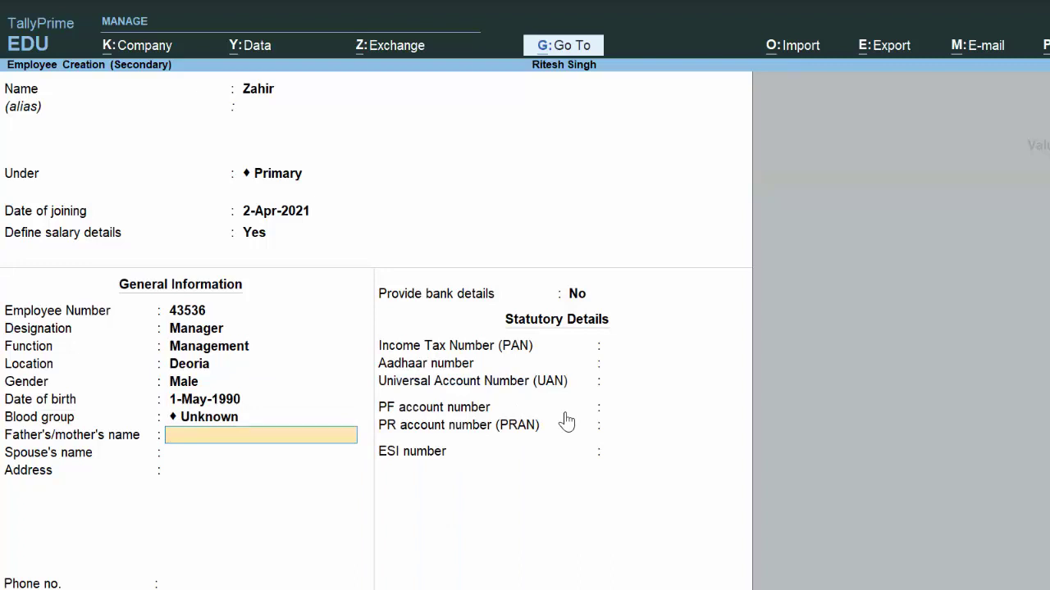
Fill in the parent's name and the employee's address, leaving the spouse's name and contact fields blank and bank details at No.
text(Mr Alam)
key(Return)
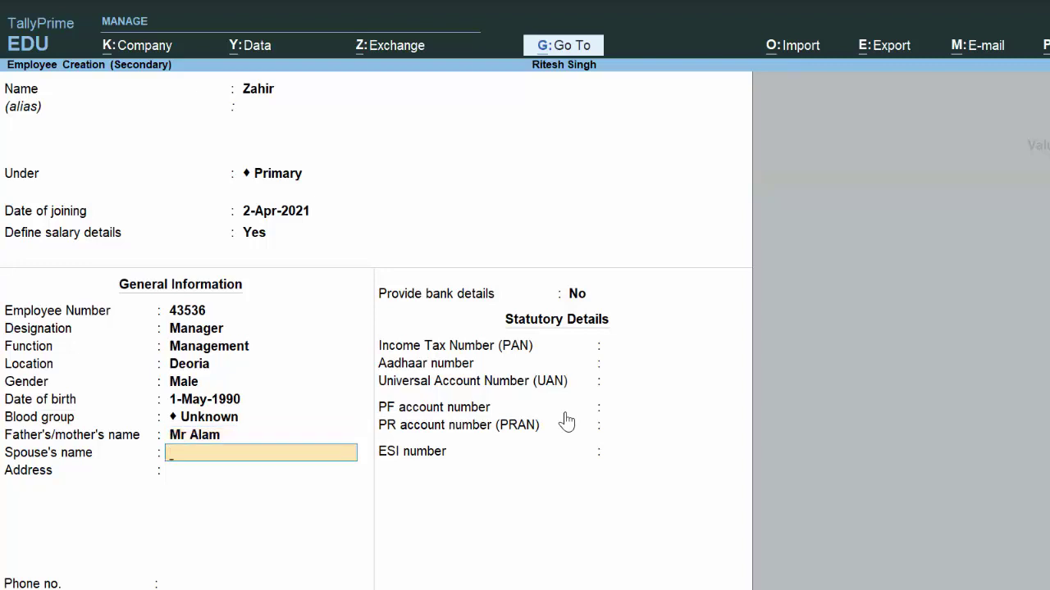
key(Return)
text(N)
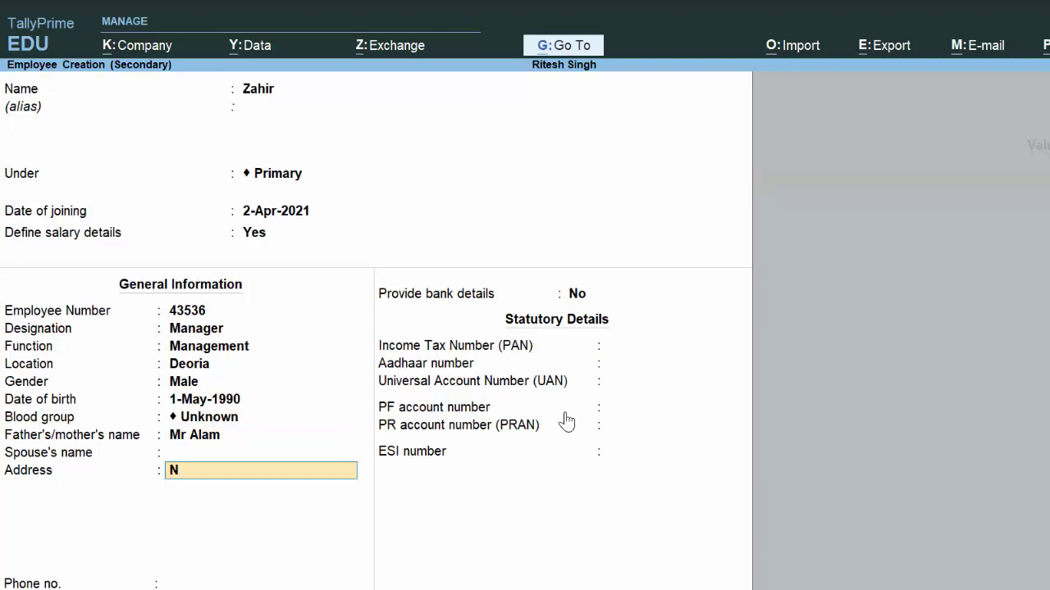
text(ew colony Deoria)
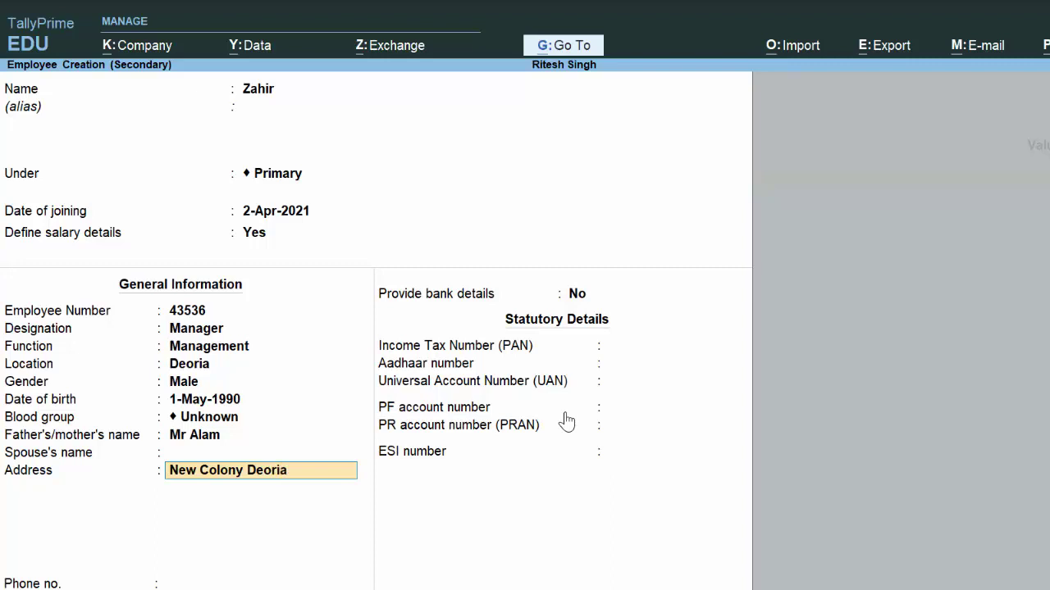
key(Return)
key(Return)
key(Return)
key(Return)
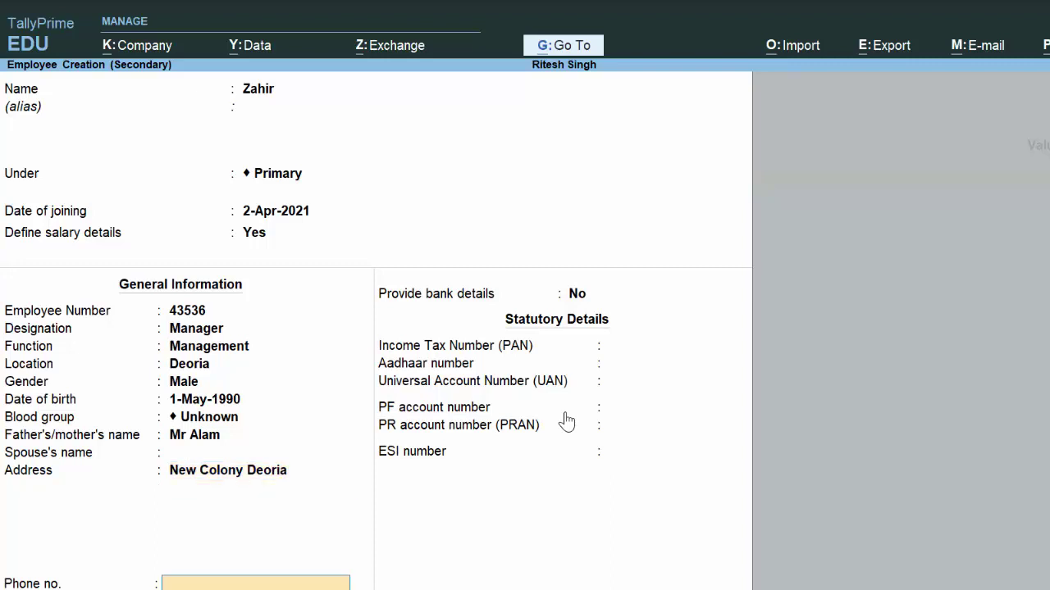
key(Return)
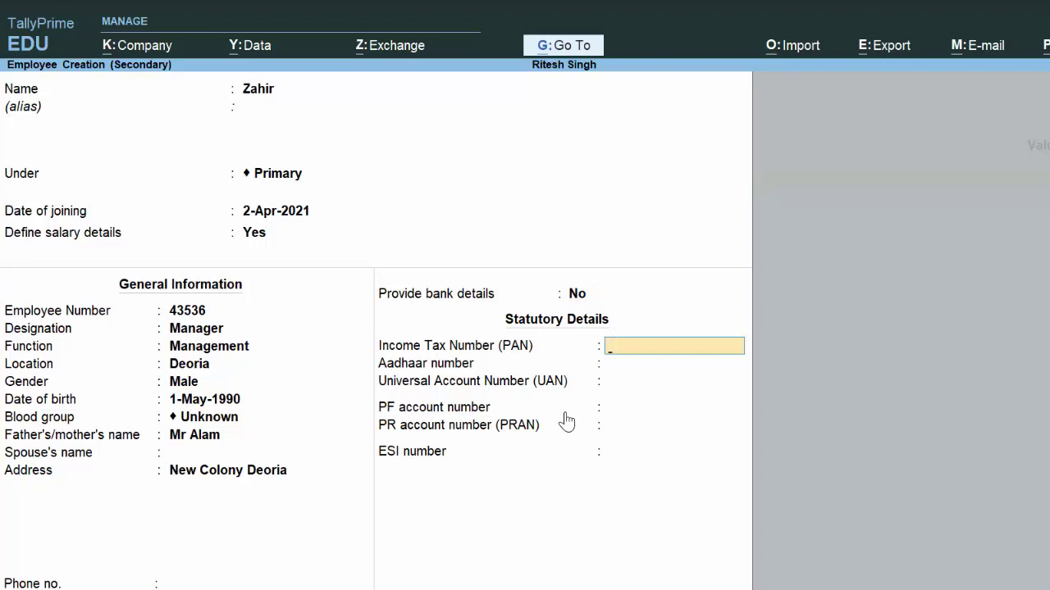
Enter the employee's income tax number (PAN), leave the other statutory details blank and save the new employee.
text(AISPT5678G)
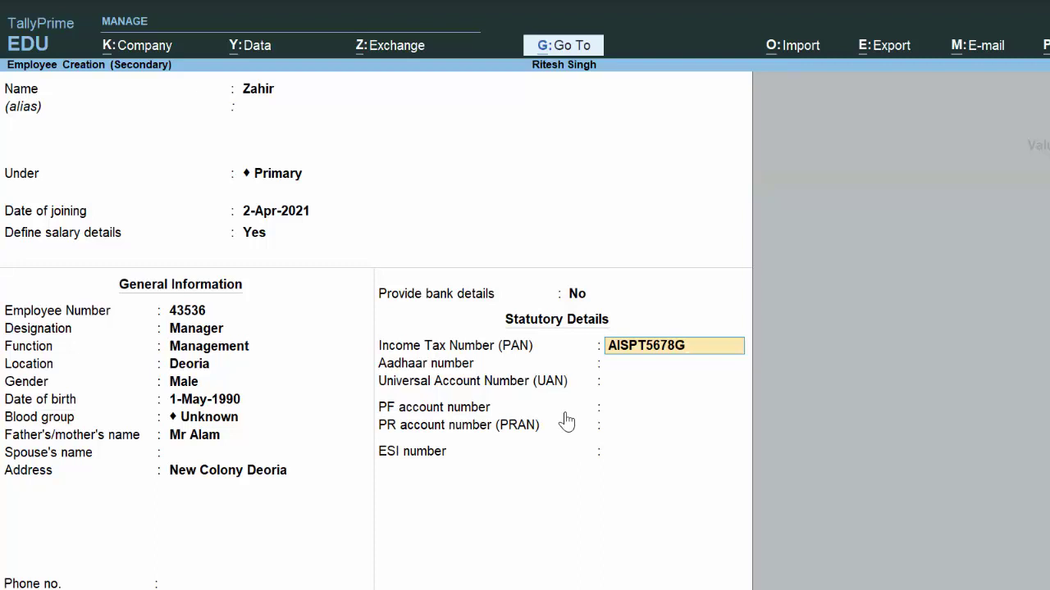
key(Return)
key(Return)
key(Return)
key(Return)
key(Return)
key(Return)
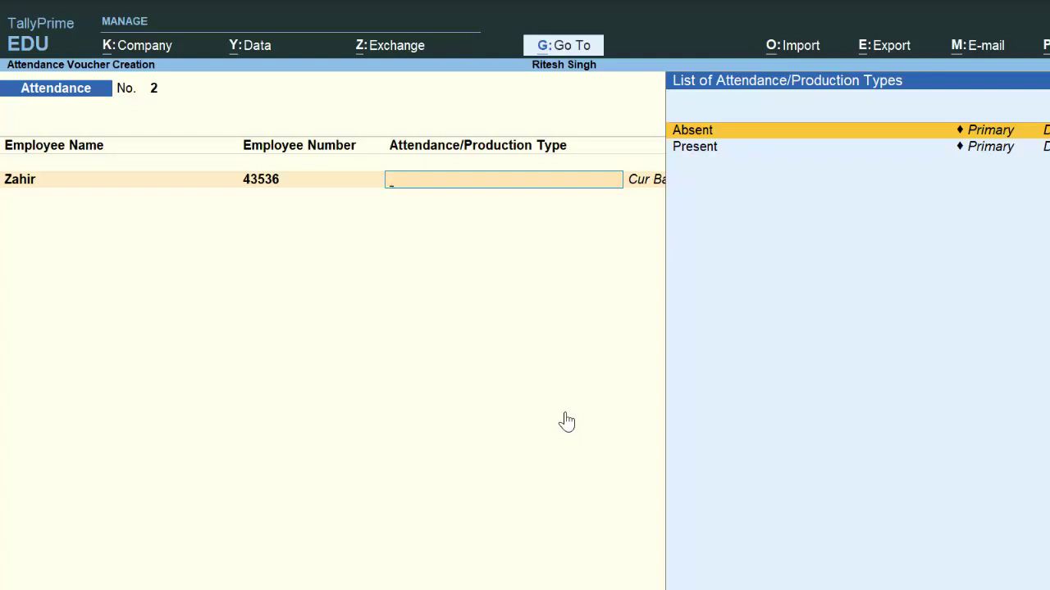
key(Return)
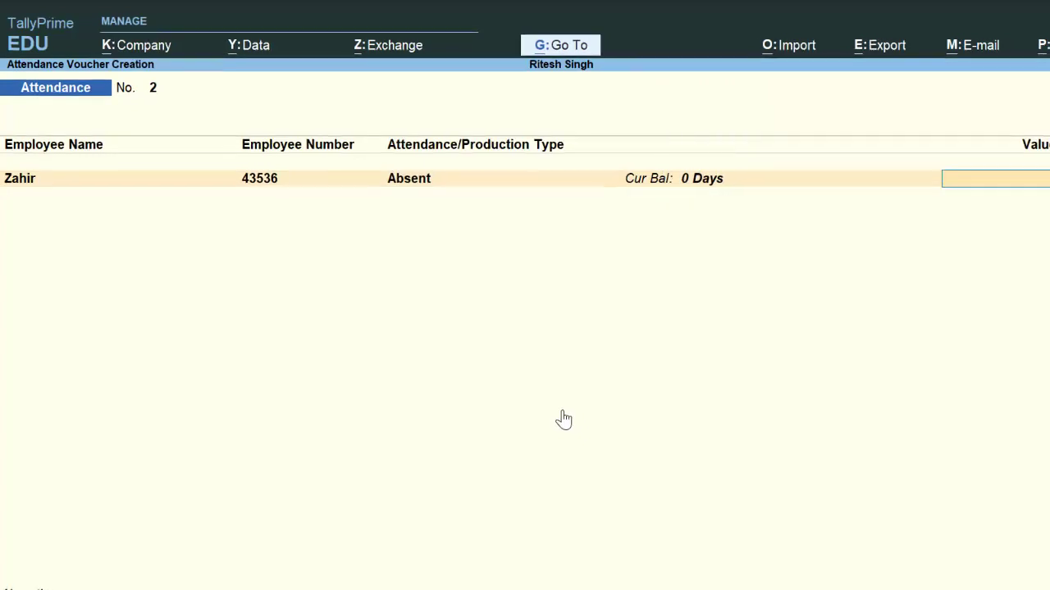
text(1)
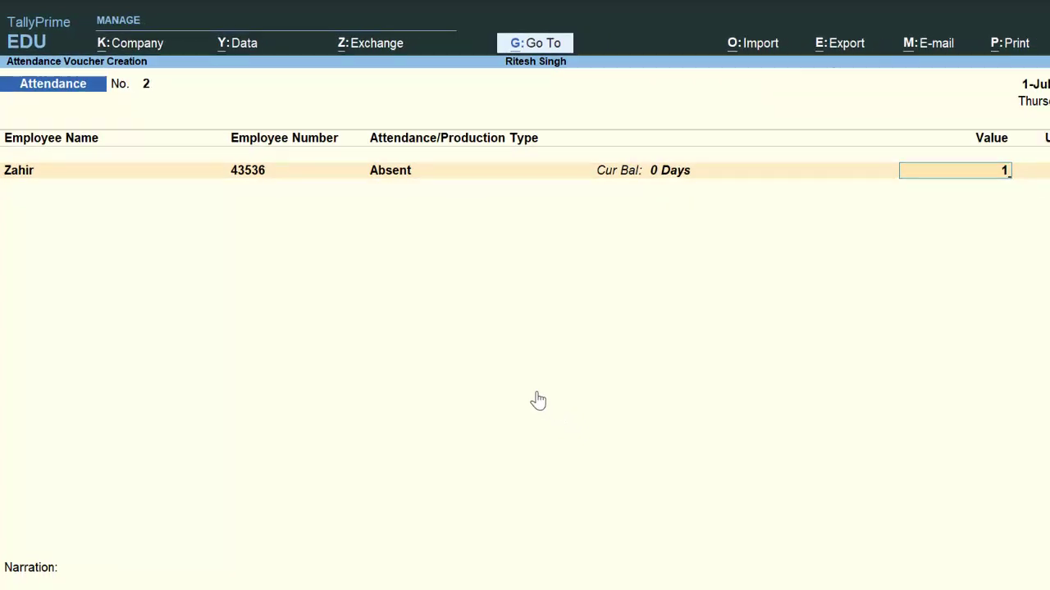
key(BackSpace)
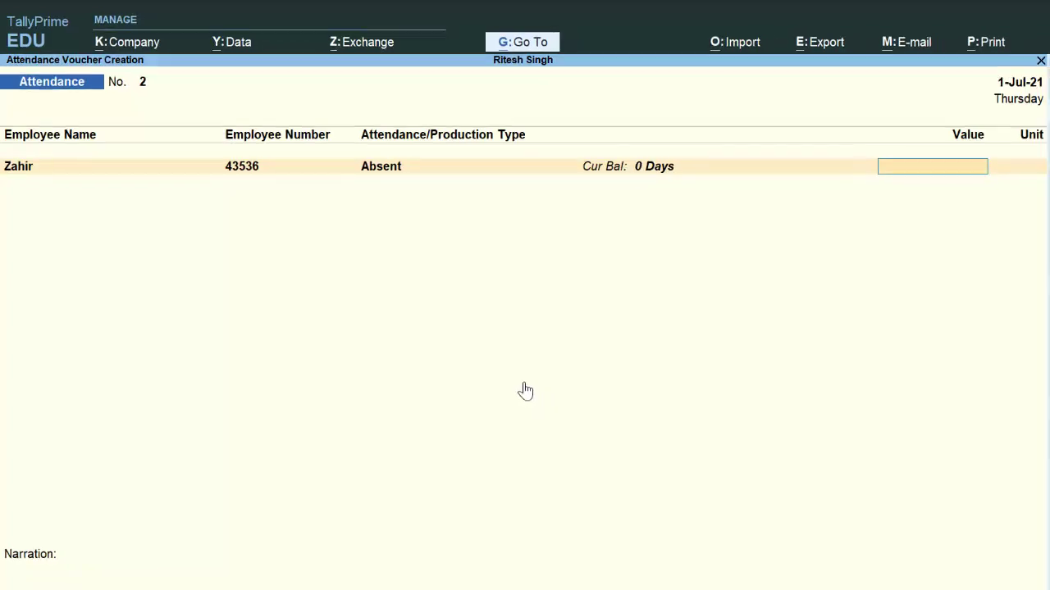
key(BackSpace)
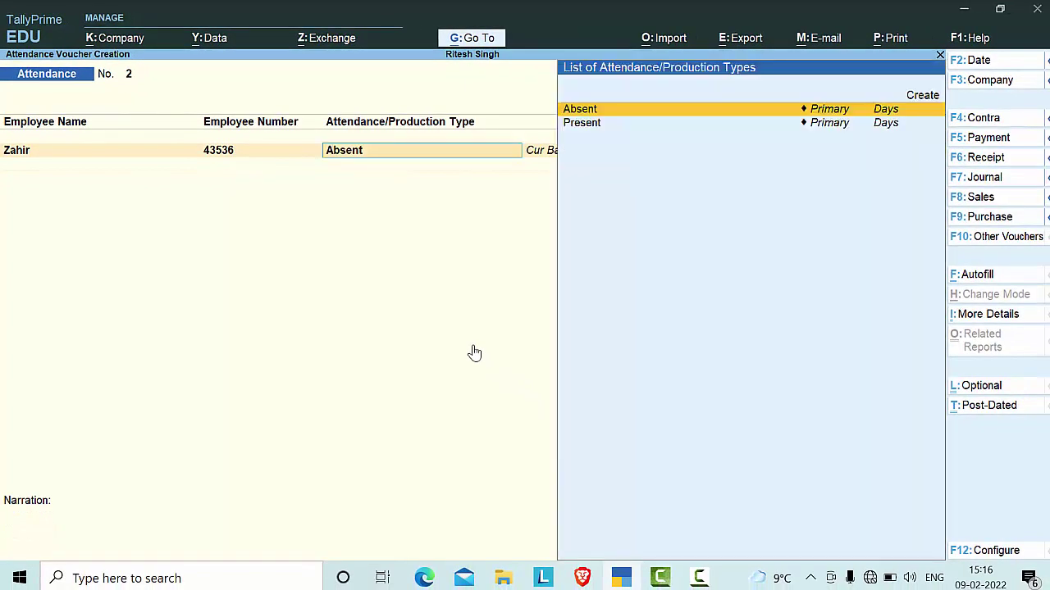
key(BackSpace)
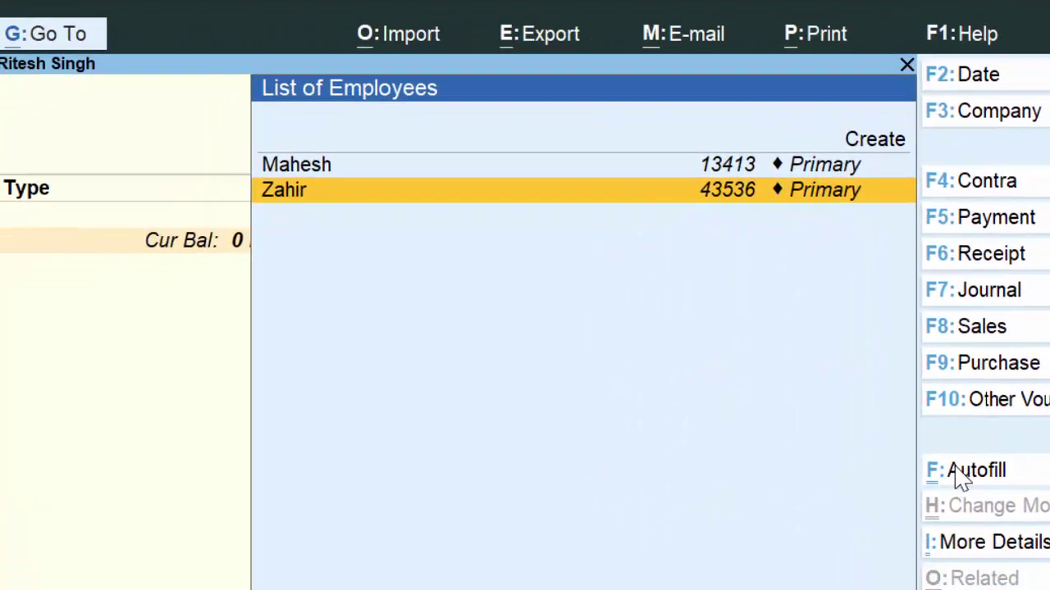
Autofill the attendance voucher using Attendance Autofill dated 1-7-2021 for the newly created employee, with attendance type Absent.
click(902, 505)
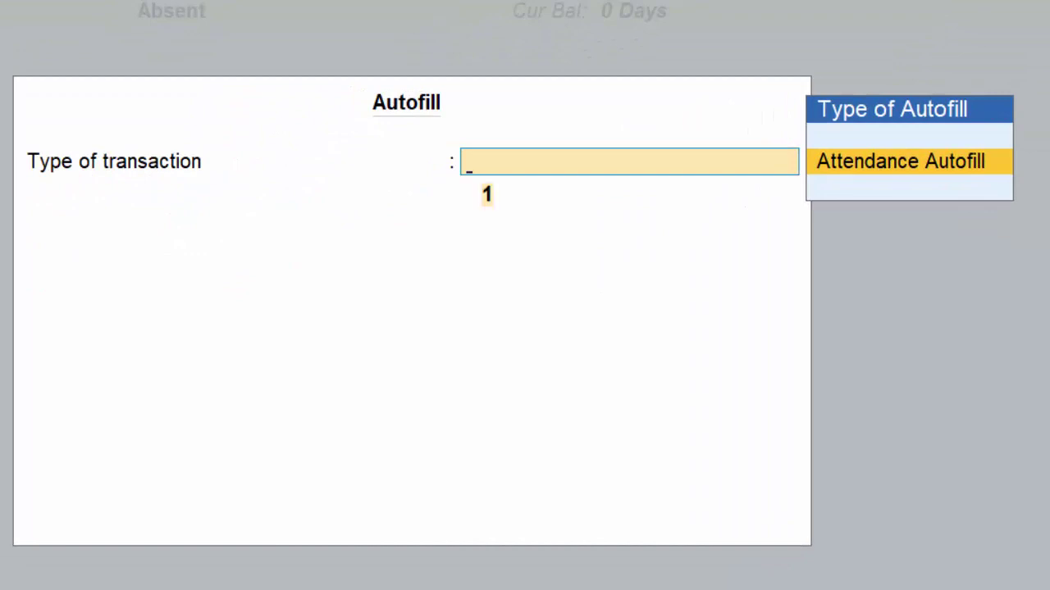
key(Return)
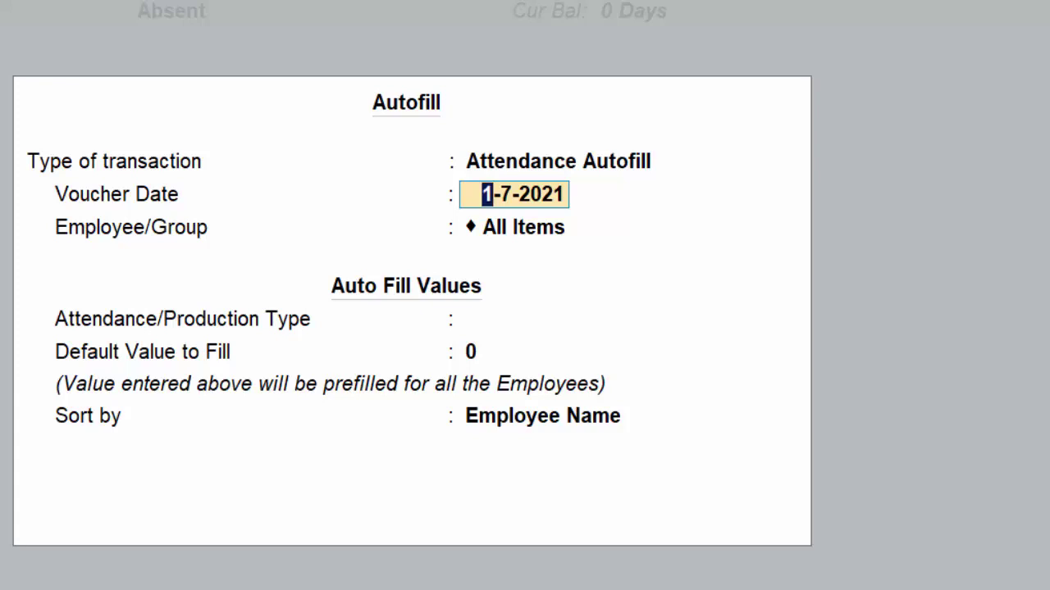
key(Return)
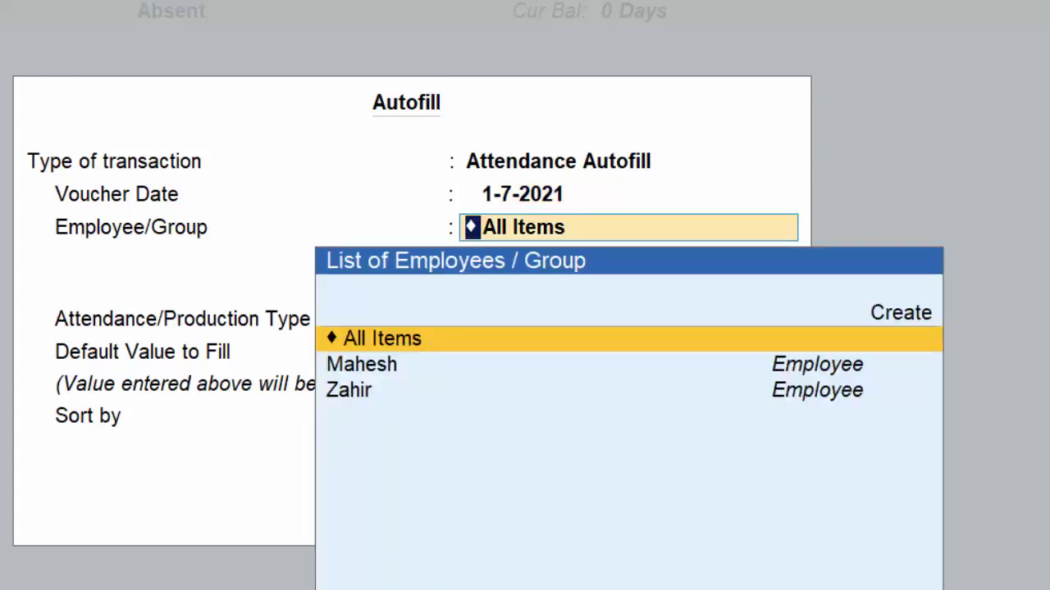
key(Down)
key(Down)
key(Return)
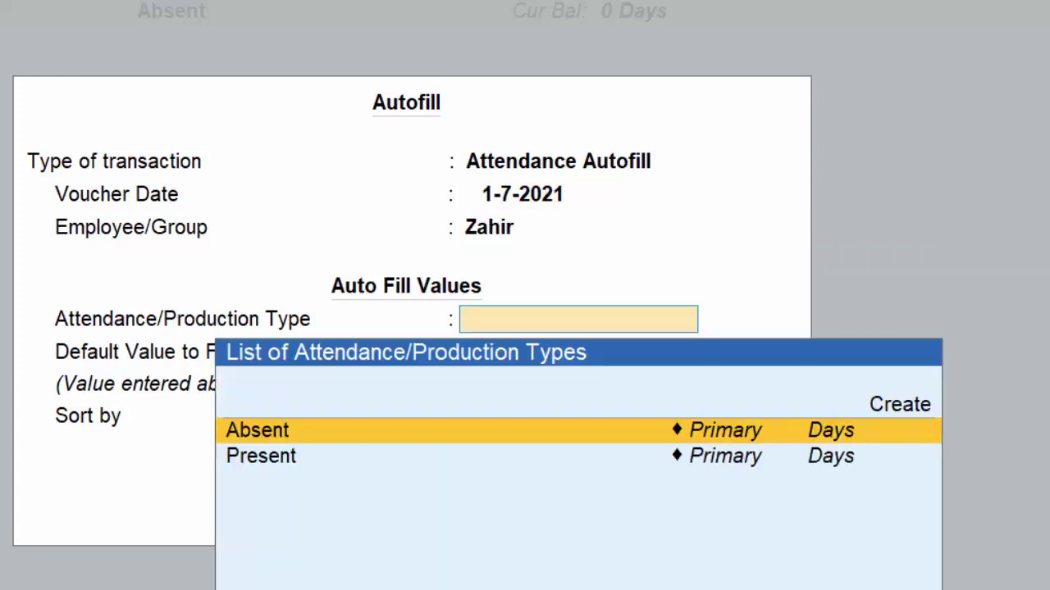
key(Return)
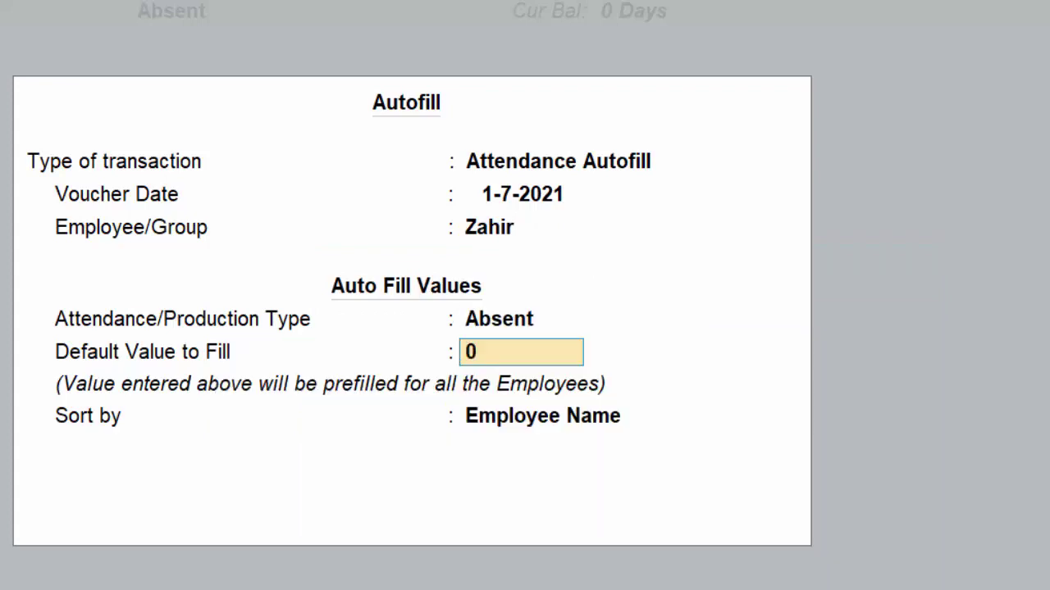
key(Return)
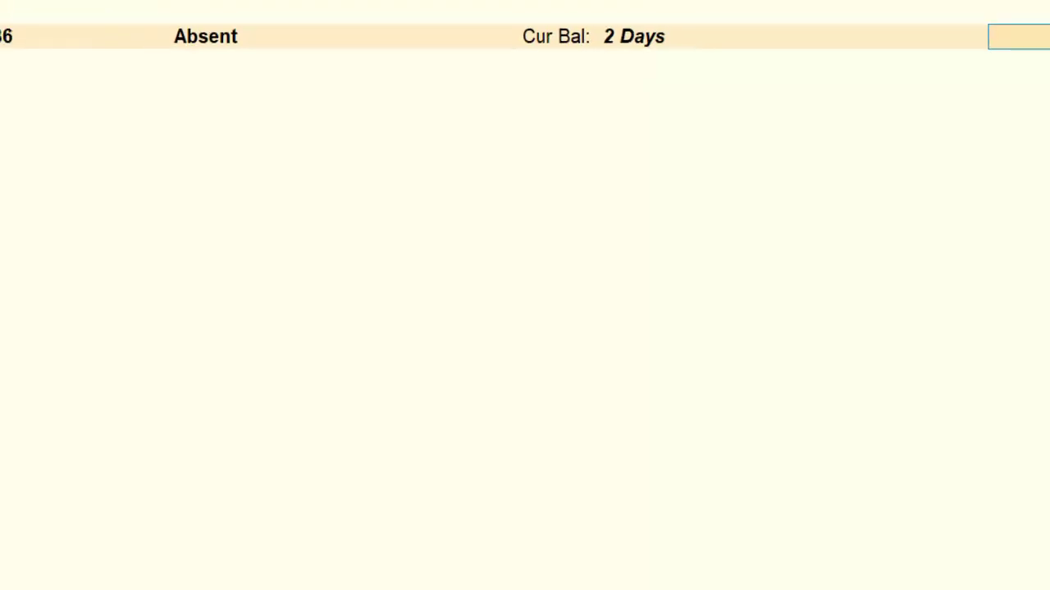
Record 2 days of absence for the employee and save the attendance voucher without a narration.
key(Return)
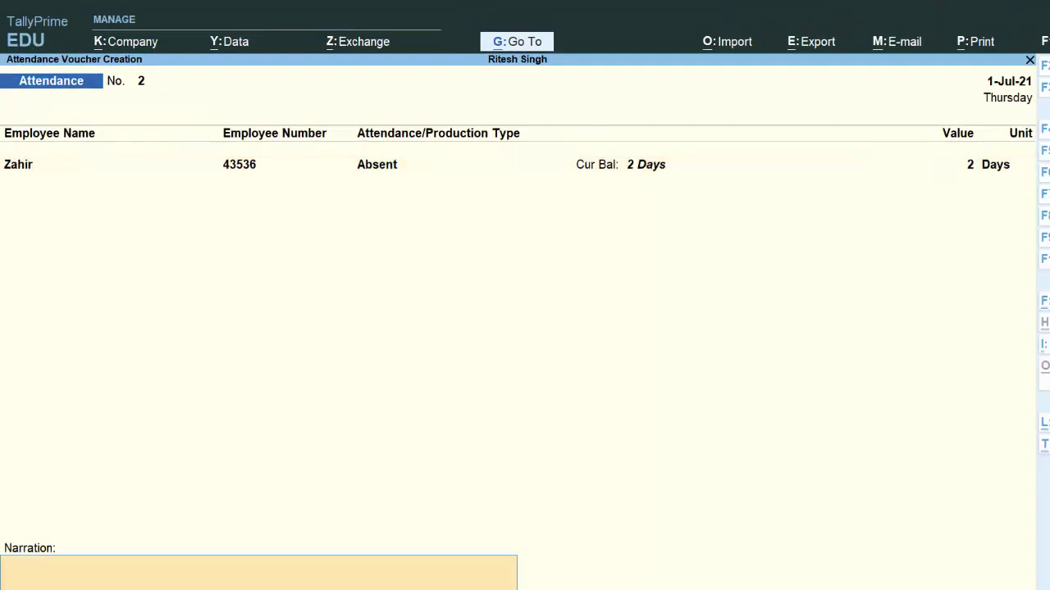
key(Return)
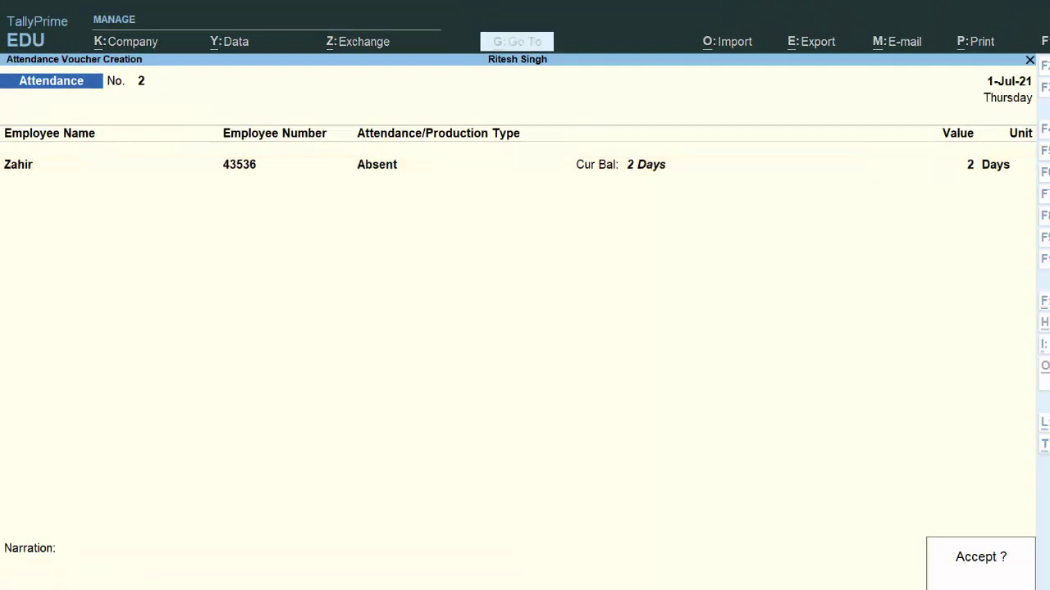
key(Return)
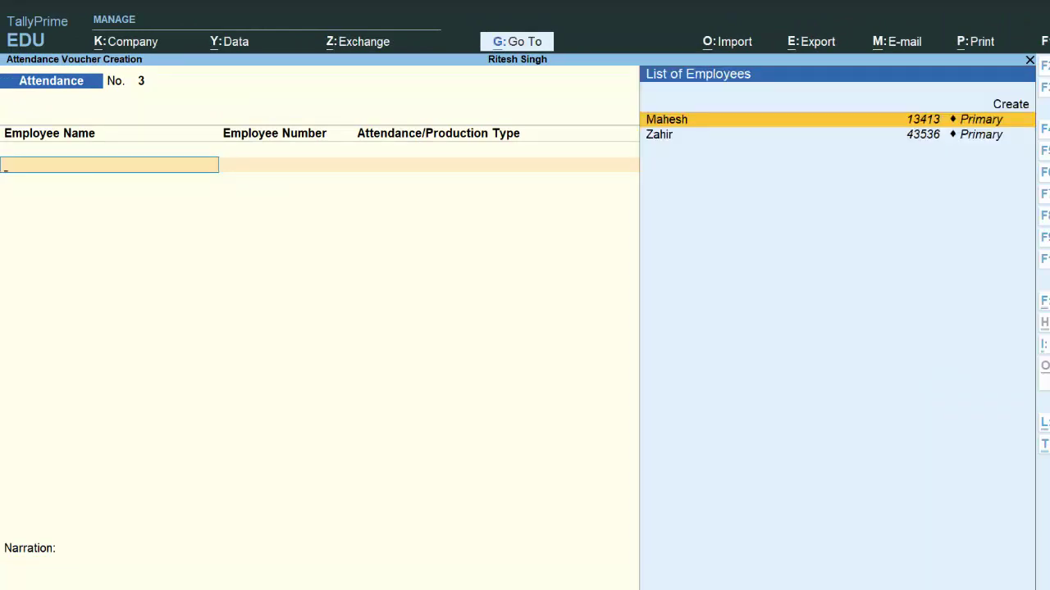
Switch to a Payroll voucher, set its account to Cash and select the newly created employee.
key(F10)
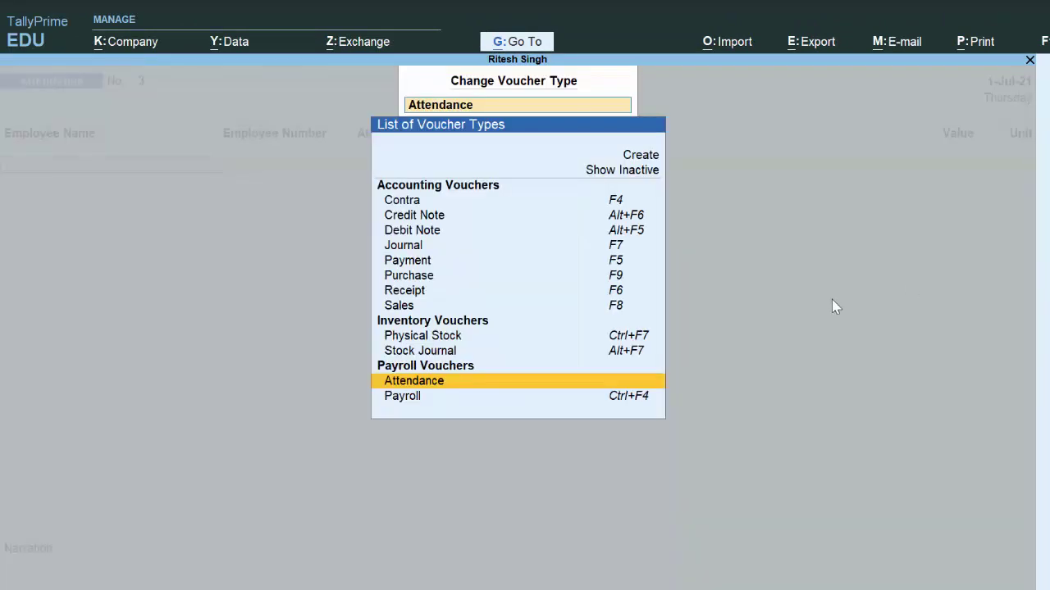
click(422, 399)
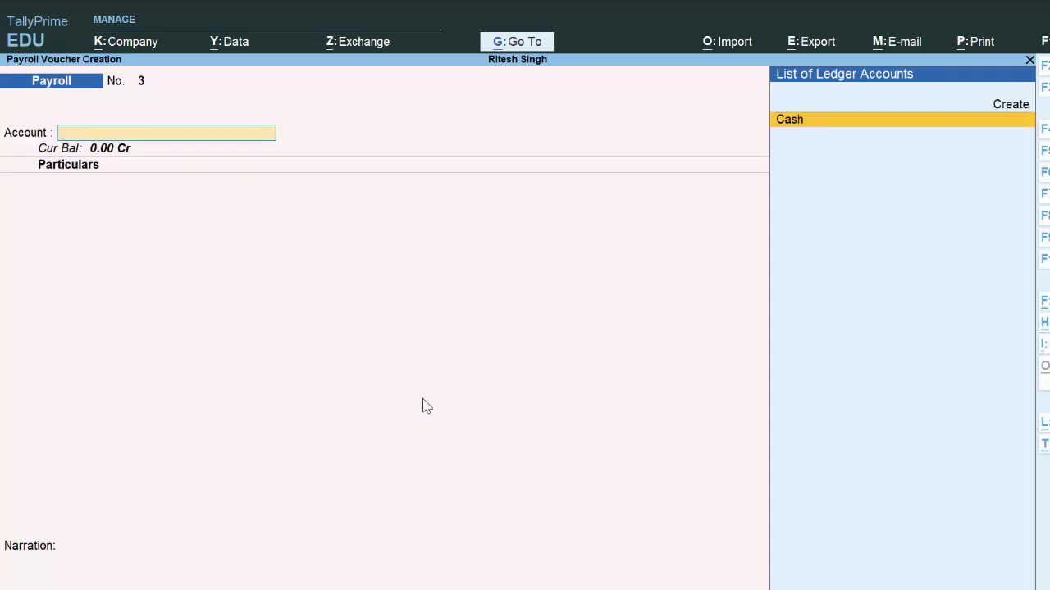
key(Return)
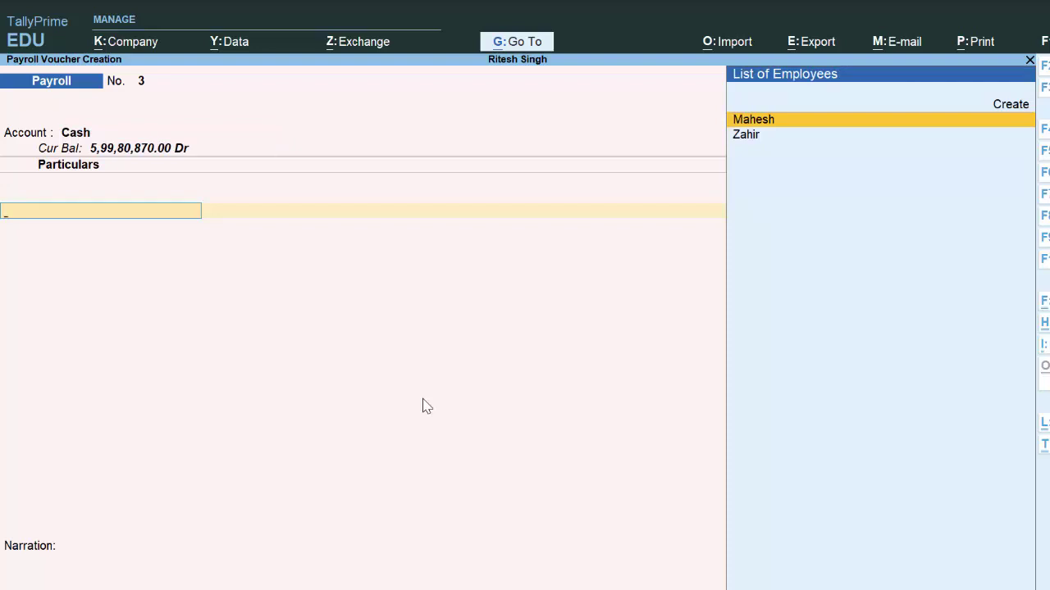
key(Down)
key(Return)
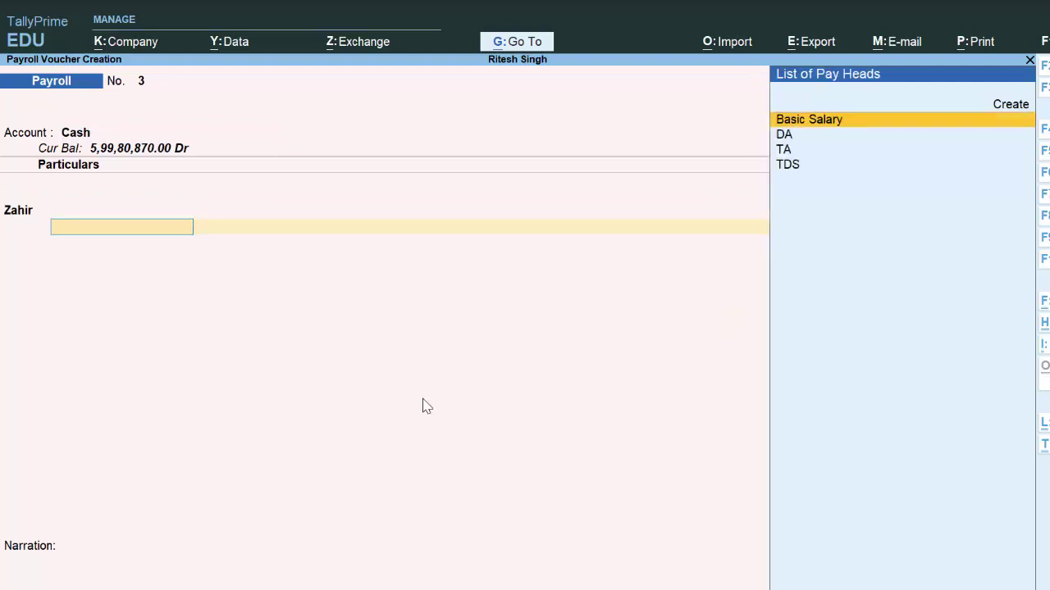
Add the Basic Salary pay head to the payroll voucher at 25,000 debit.
key(Return)
text(25,00)
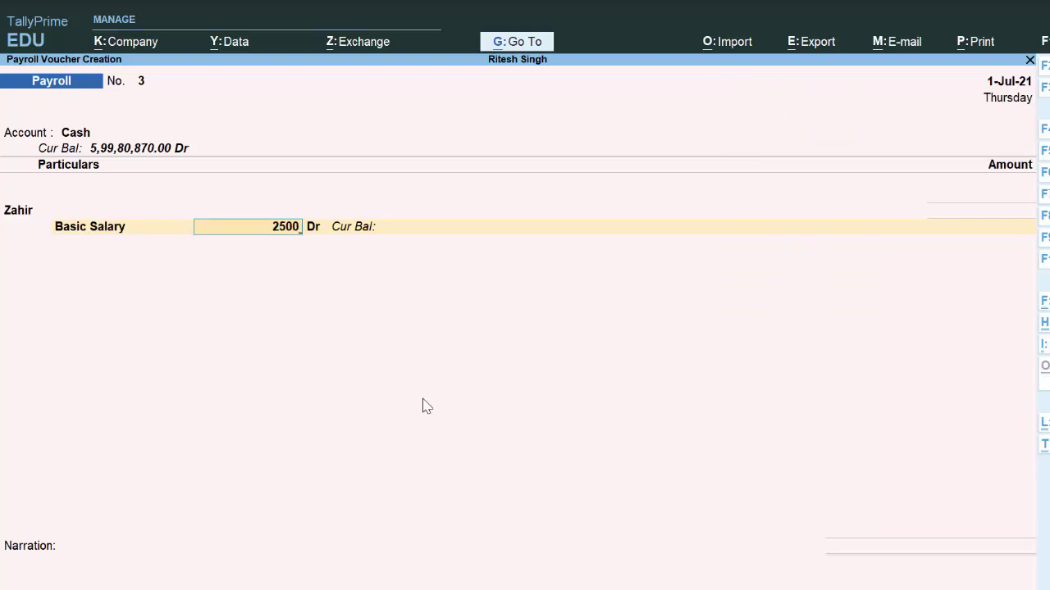
text(0)
key(Return)
key(Return)
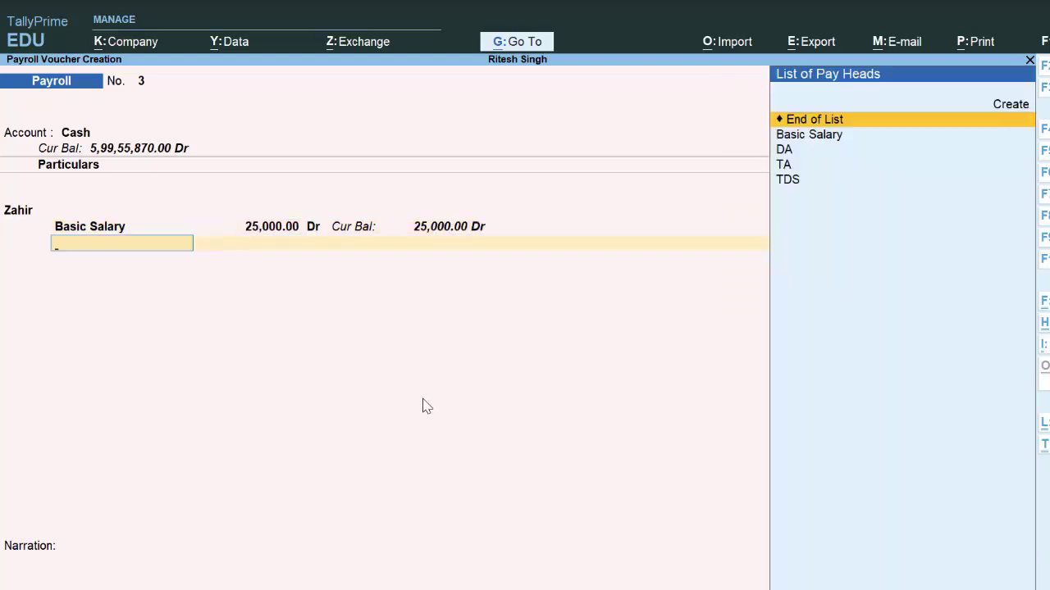
Add the TA pay head for the employee at 2,000 debit.
key(Down)
key(Down)
key(Down)
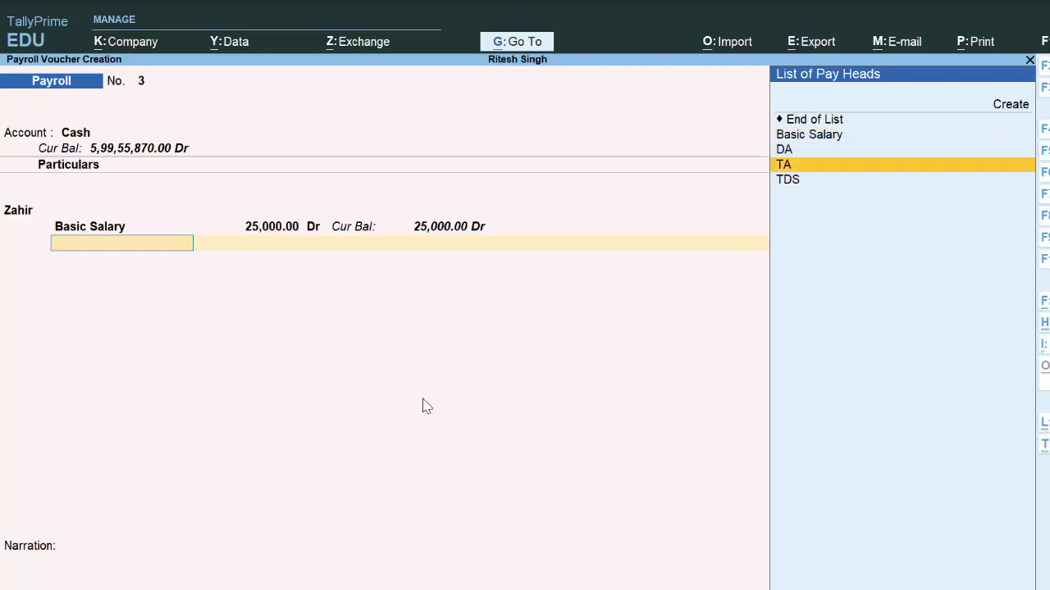
key(Return)
text(2)
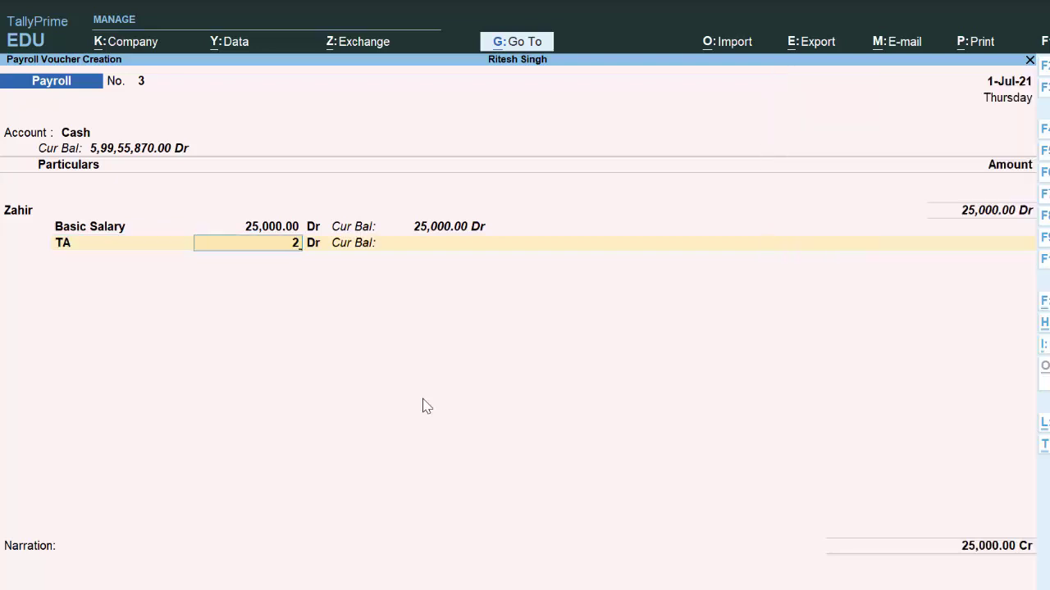
text(000)
key(Return)
key(Return)
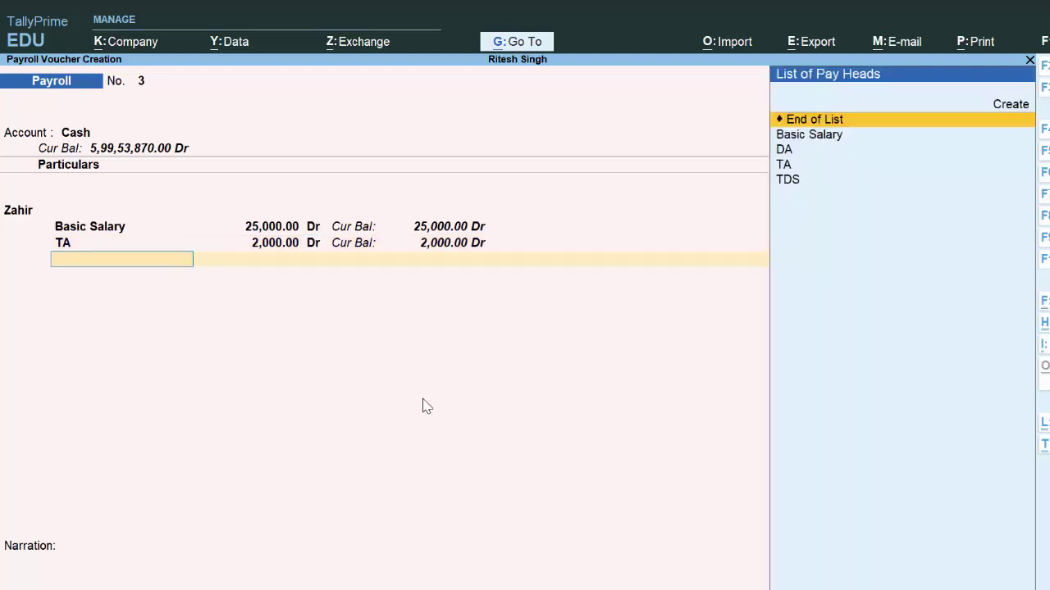
Add the DA pay head for the employee at 1,500 debit.
key(Down)
key(Down)
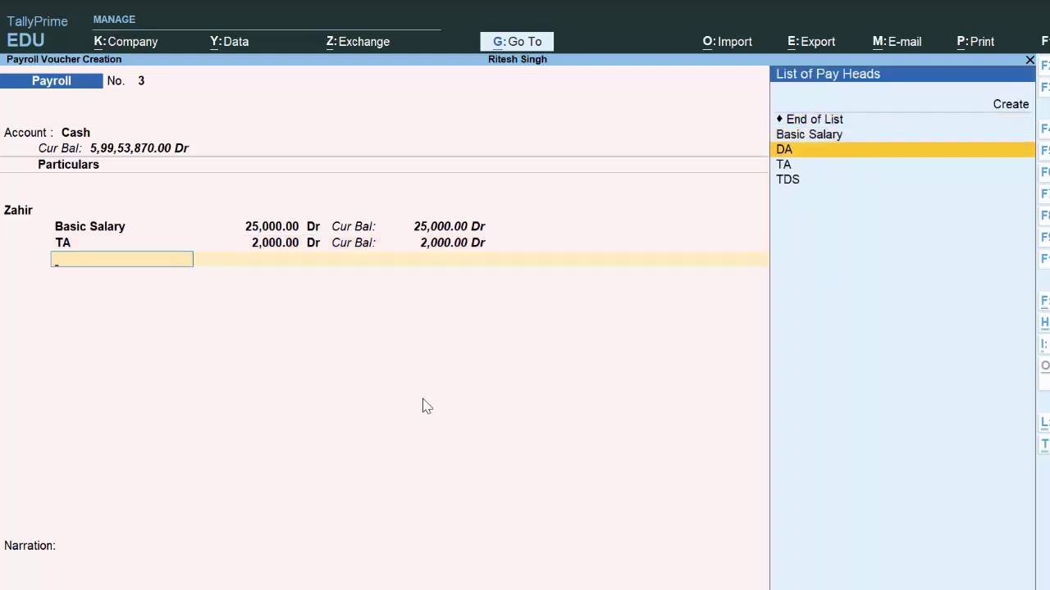
key(Return)
text(1500)
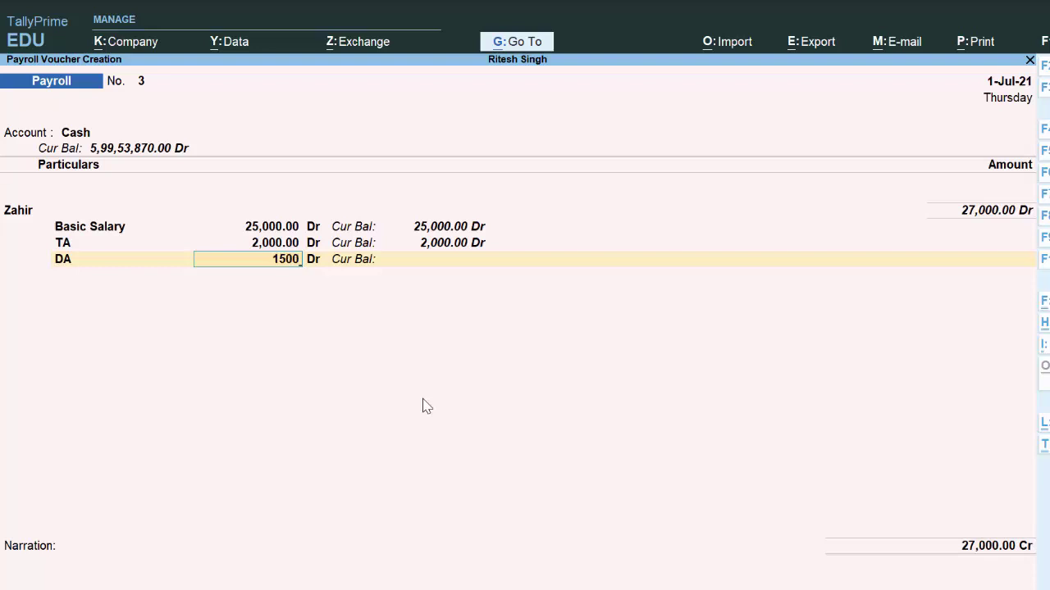
key(Return)
key(Return)
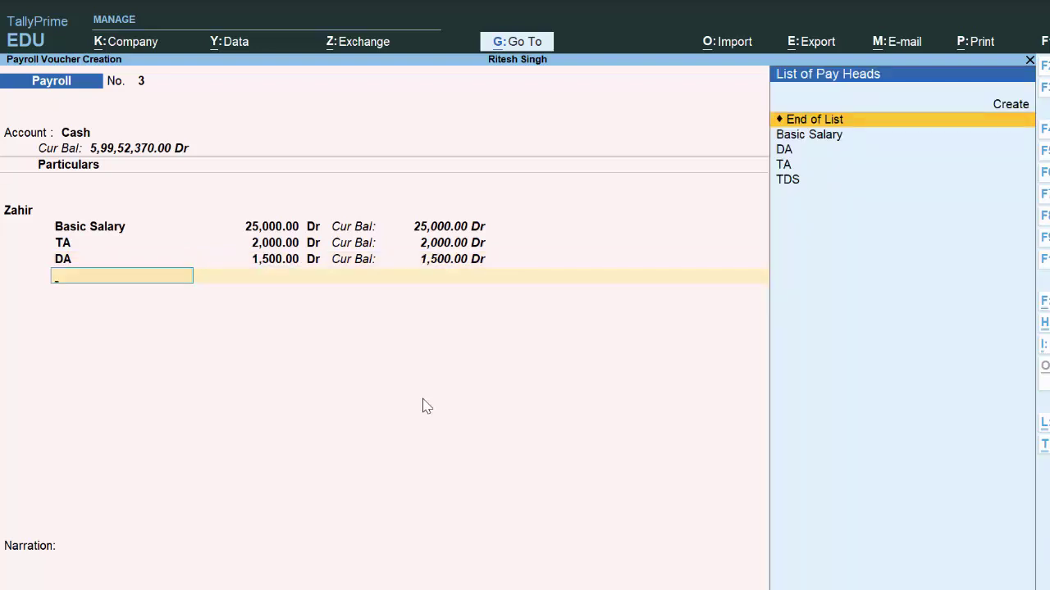
Add the TDS pay head for the employee at 2,000 credit.
key(Down)
key(Down)
key(Down)
key(Down)
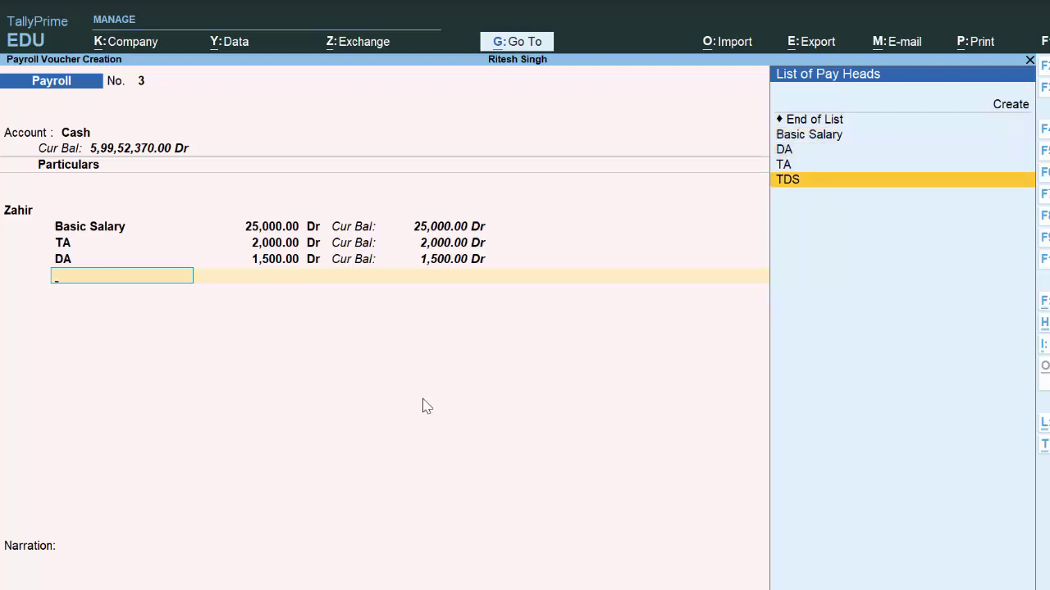
key(Return)
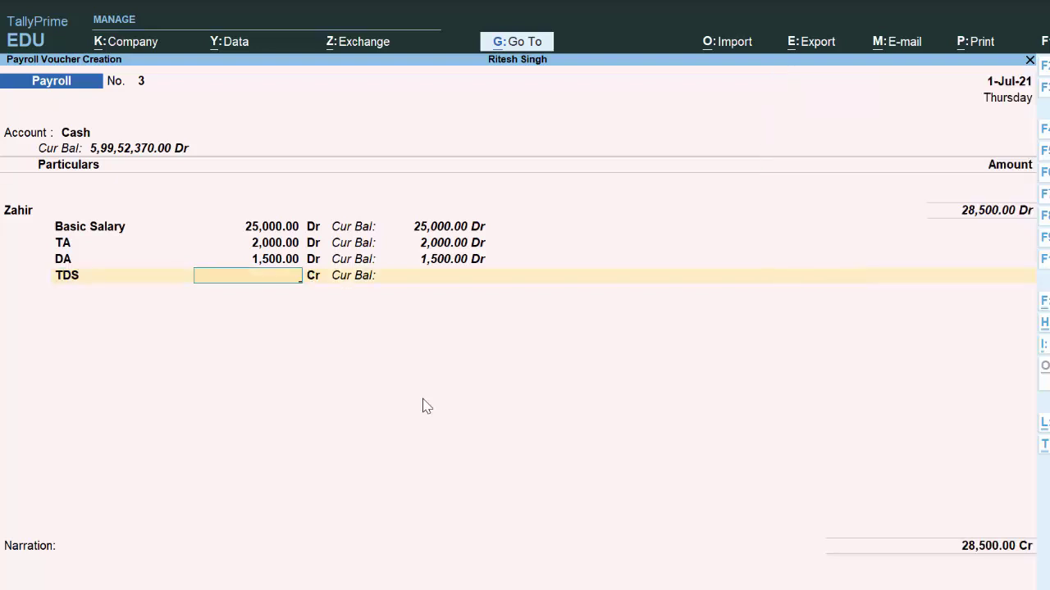
text(2000)
key(Return)
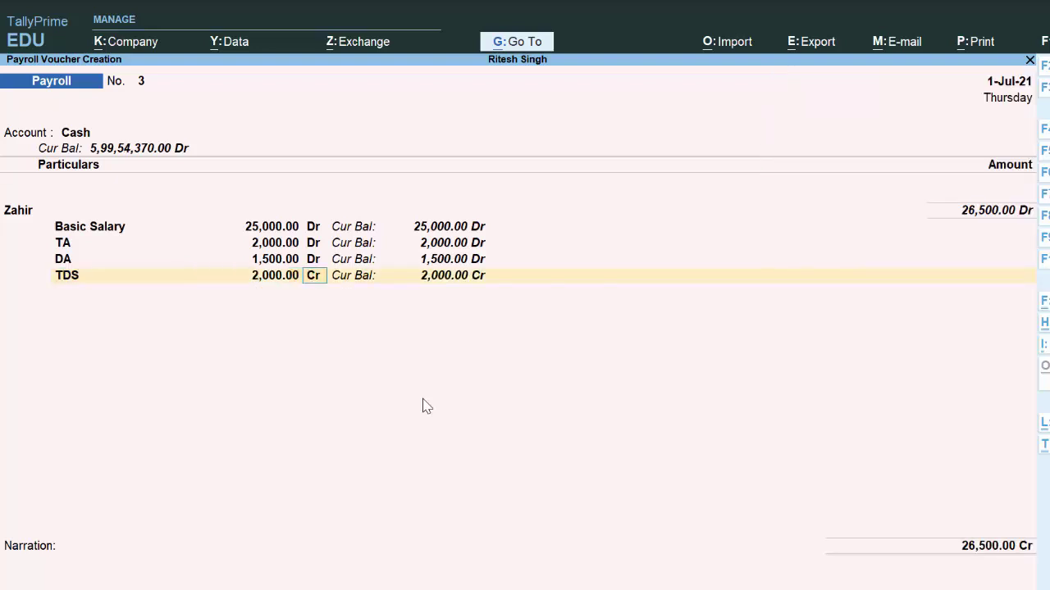
key(Return)
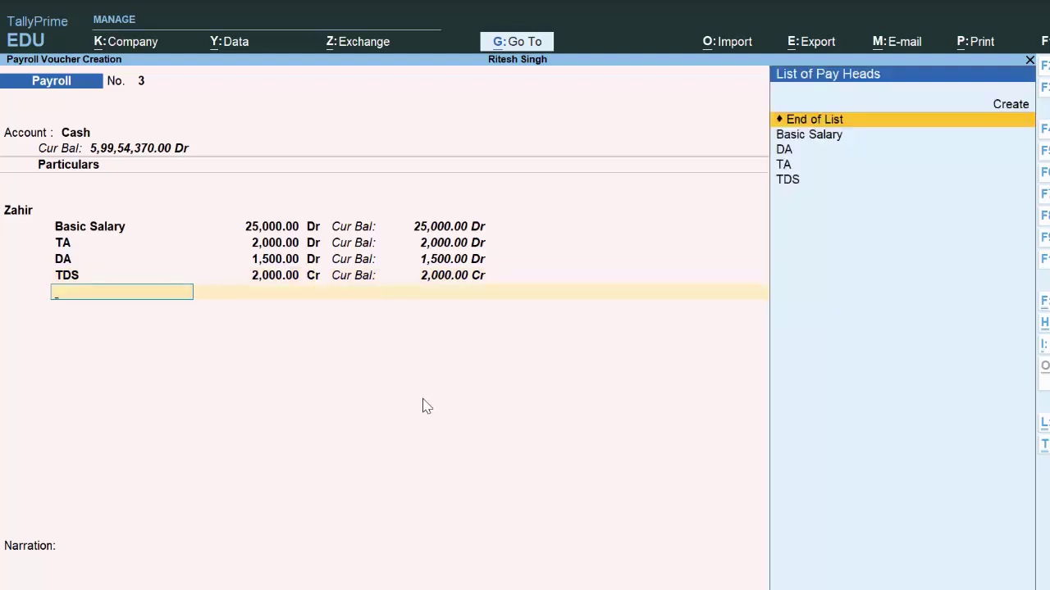
Finish the pay head and employee entries, add a narration stating the salary was given to the named employee, and save the payroll voucher.
key(Return)
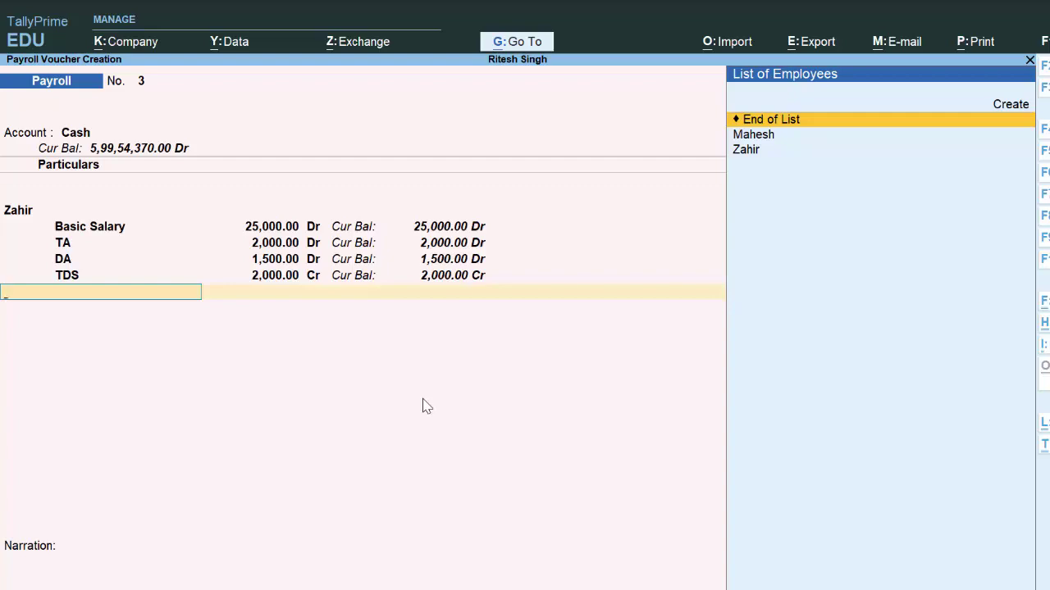
key(Return)
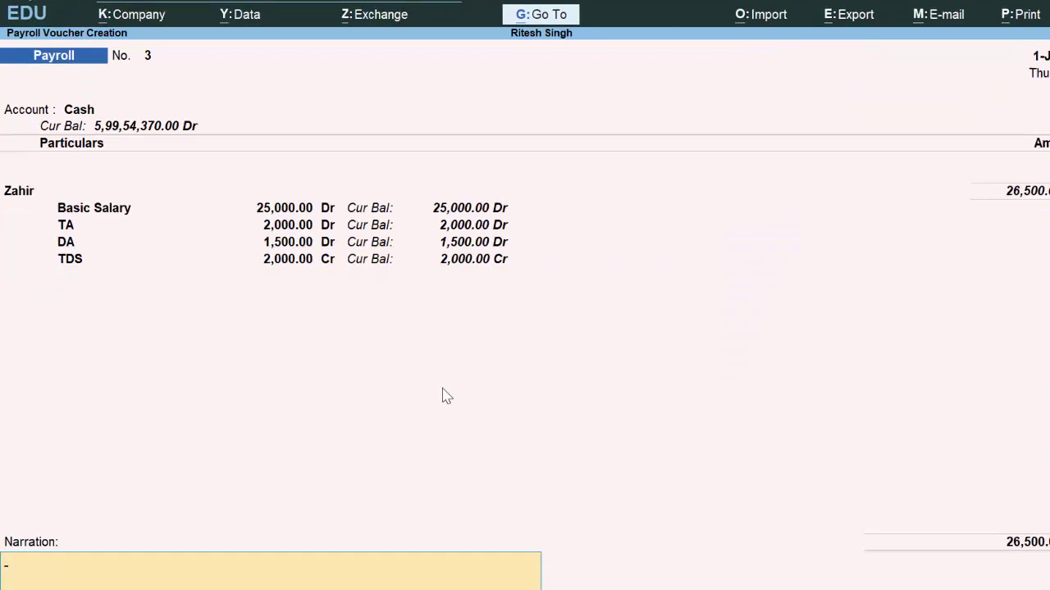
text(Sa)
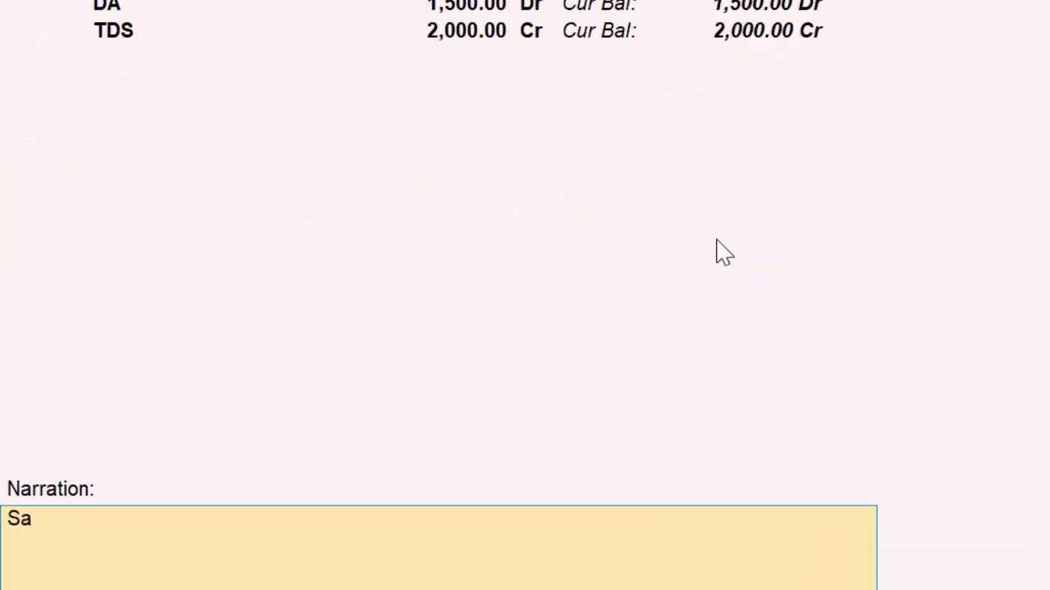
text(lary givem)
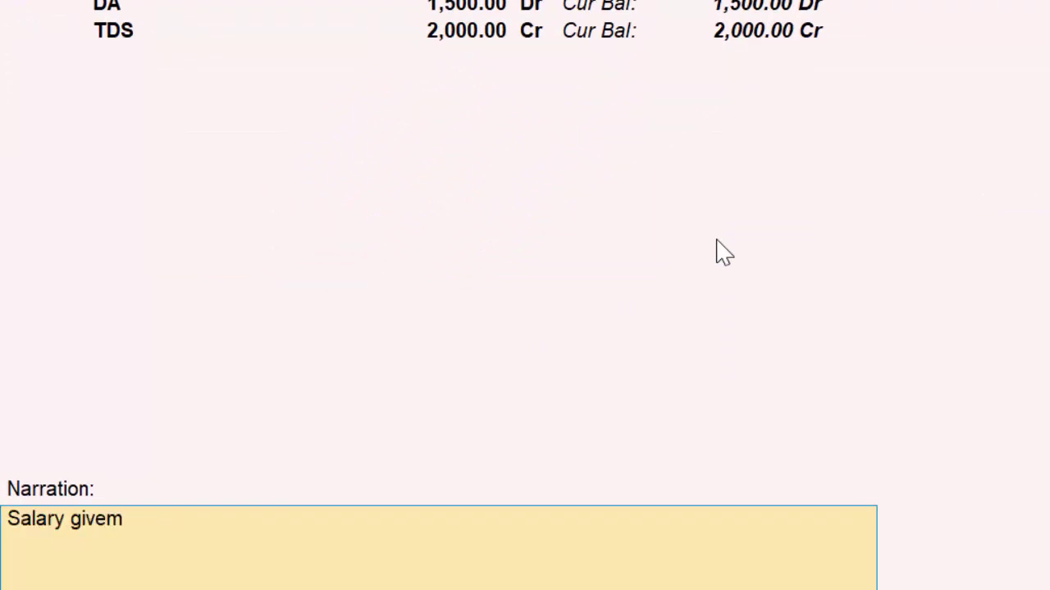
key(BackSpace)
text(n to Mr.)
text( Zah)
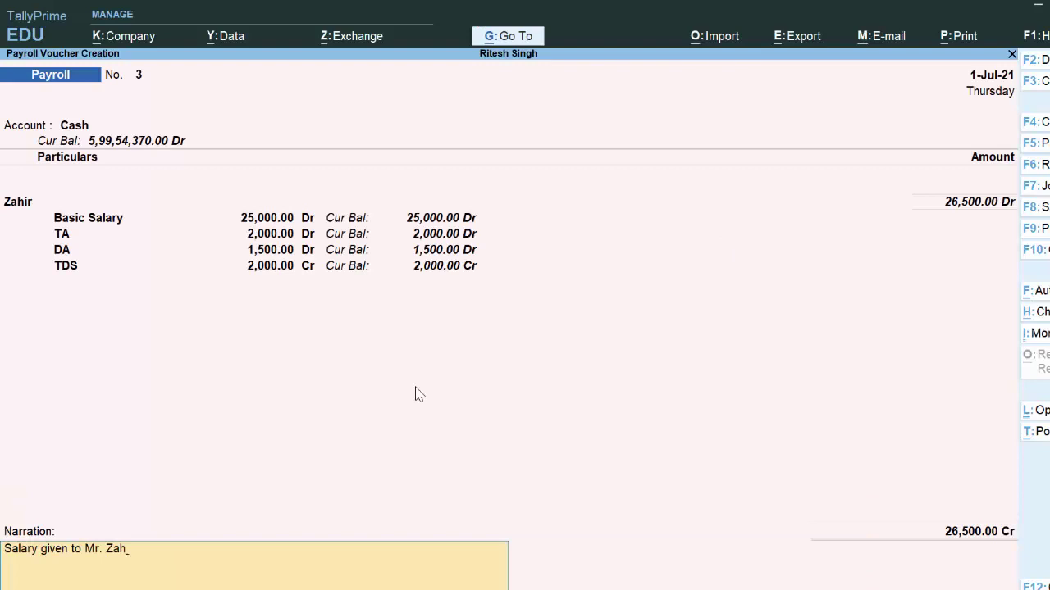
text(ir)
key(Return)
key(Return)
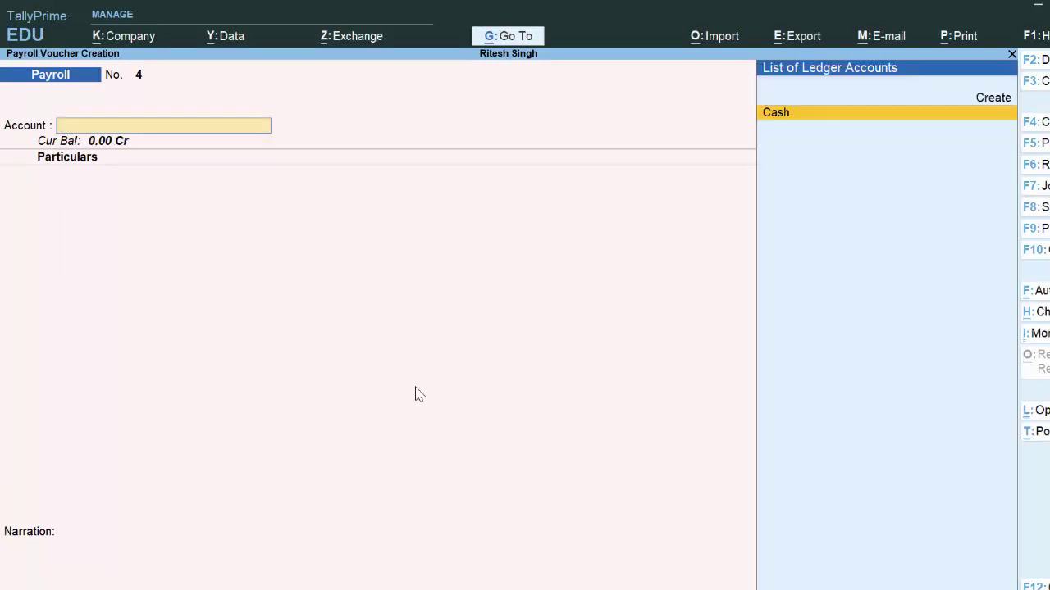
Leave payroll voucher creation and open the Day Book report.
key(Escape)
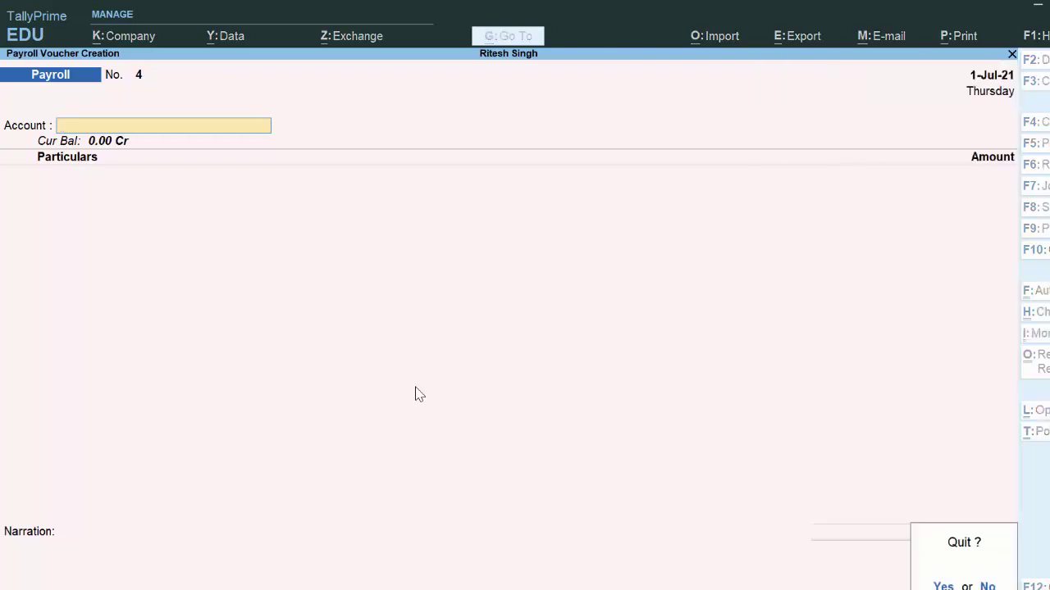
key(Return)
key(d)
key(d)
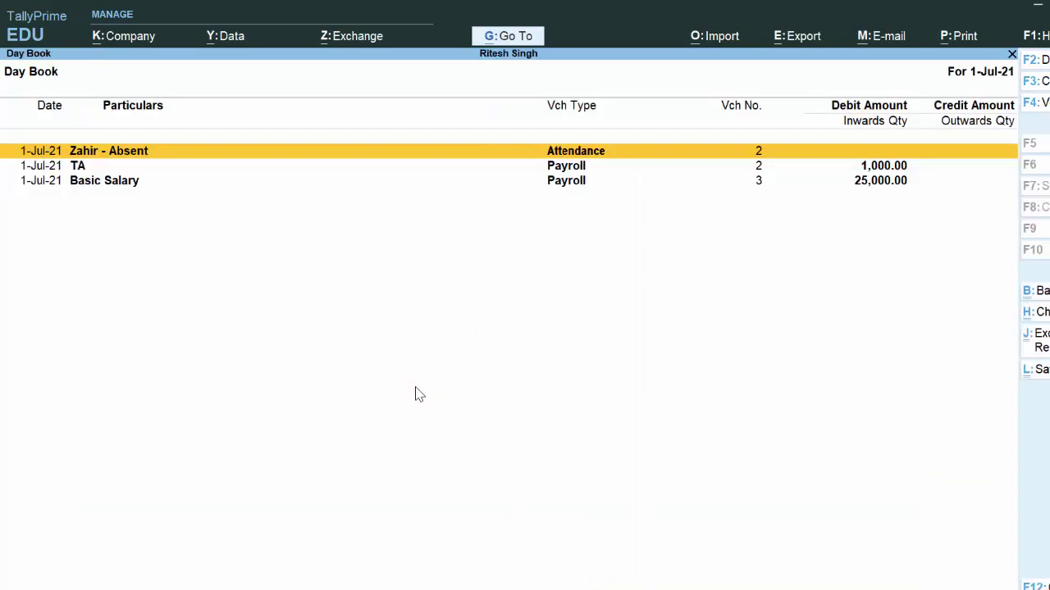
Look through the Day Book's attendance and payroll entries and open the Basic Salary payroll voucher.
key(Down)
key(Down)
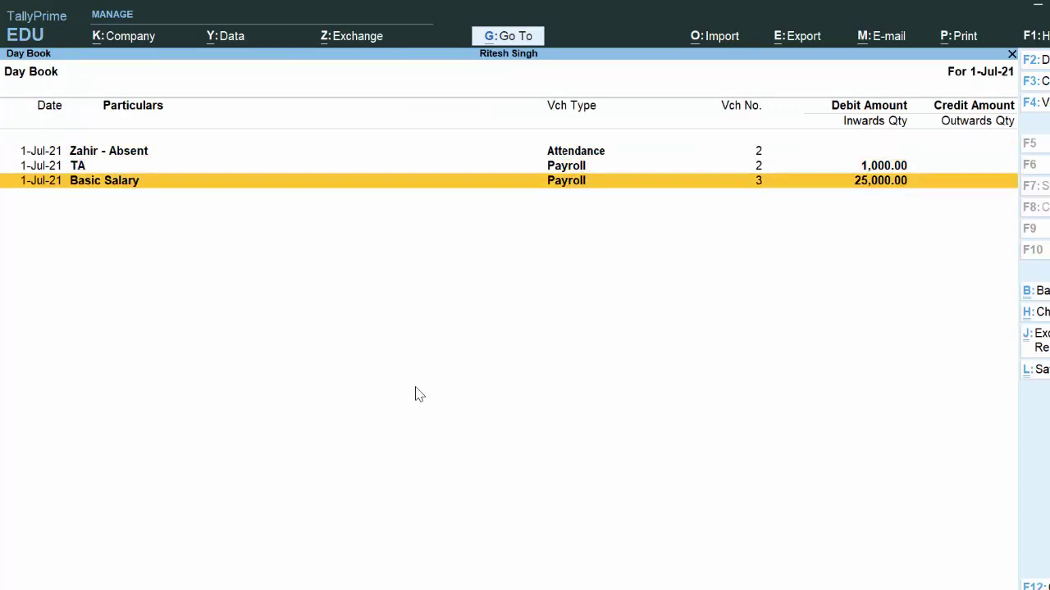
key(Up)
key(Up)
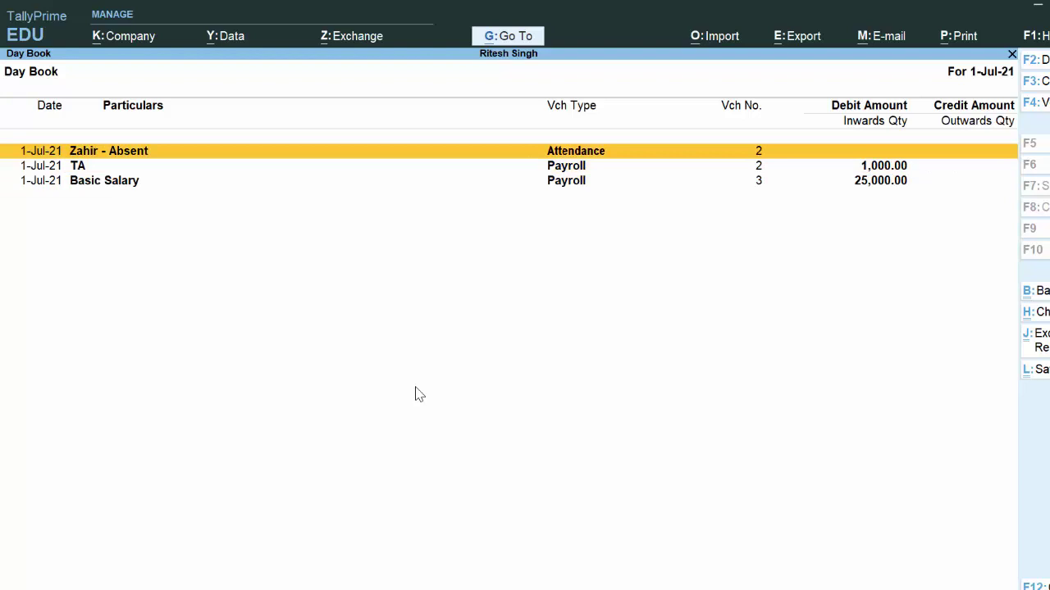
key(Down)
key(Down)
key(Return)
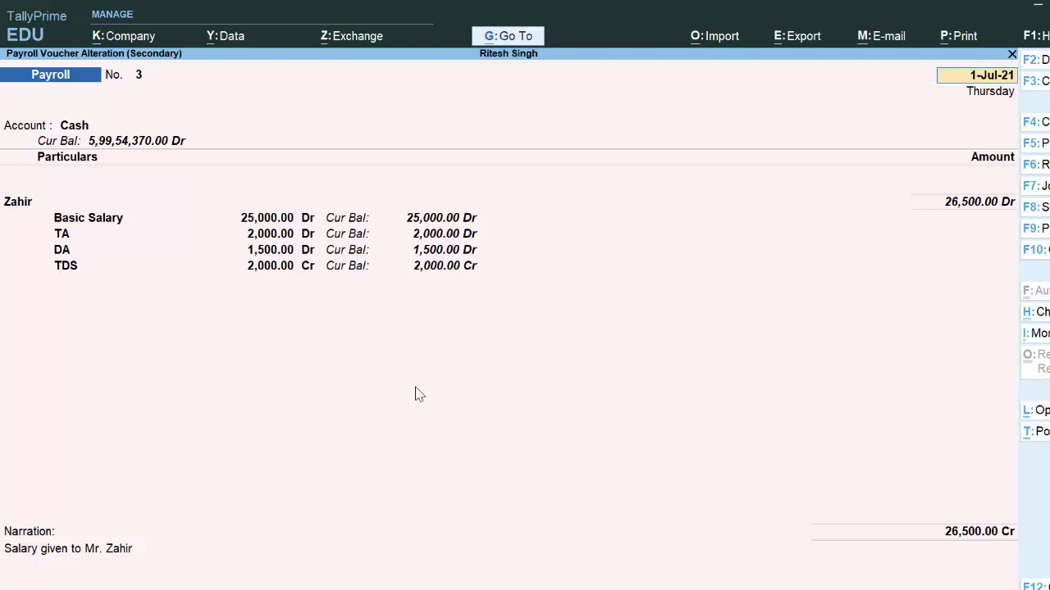
Preview the current payroll voucher's printout at enlarged size, and return to the Gateway of Tally without printing.
key(alt+p)
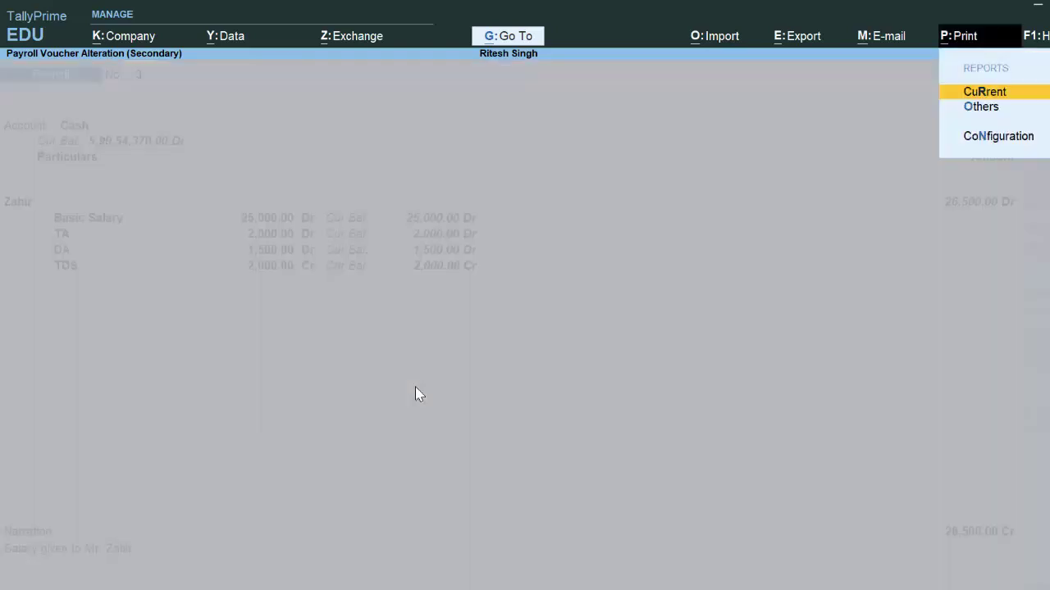
key(Return)
key(i)
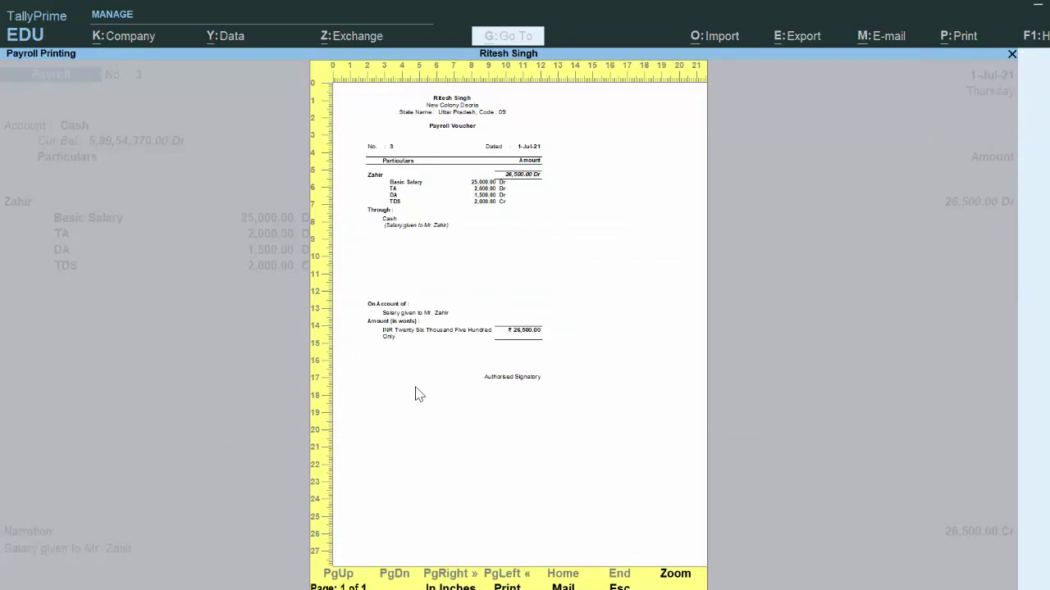
click(666, 574)
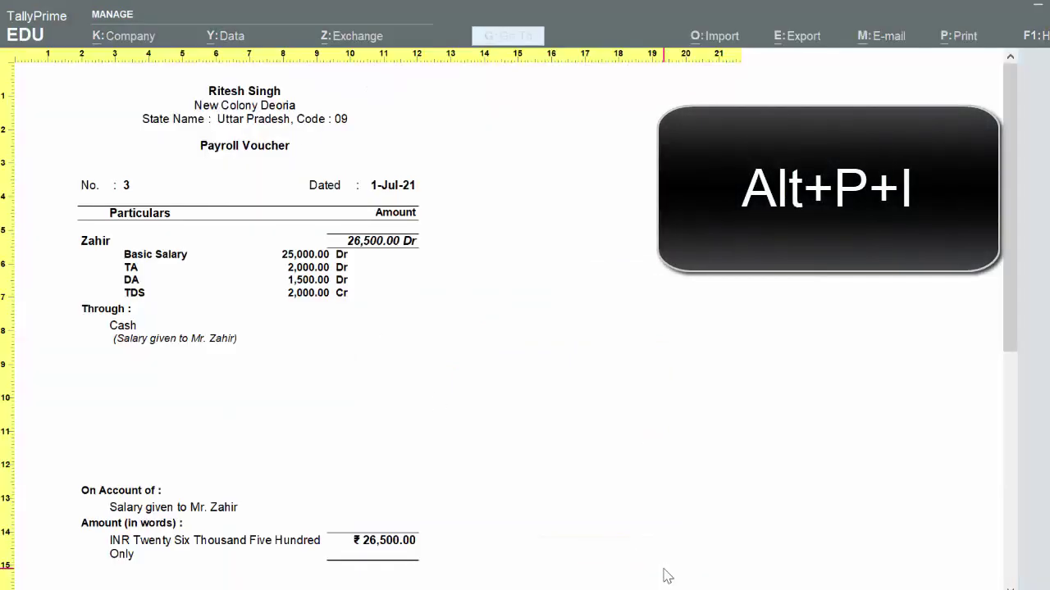
key(Escape)
key(Escape)
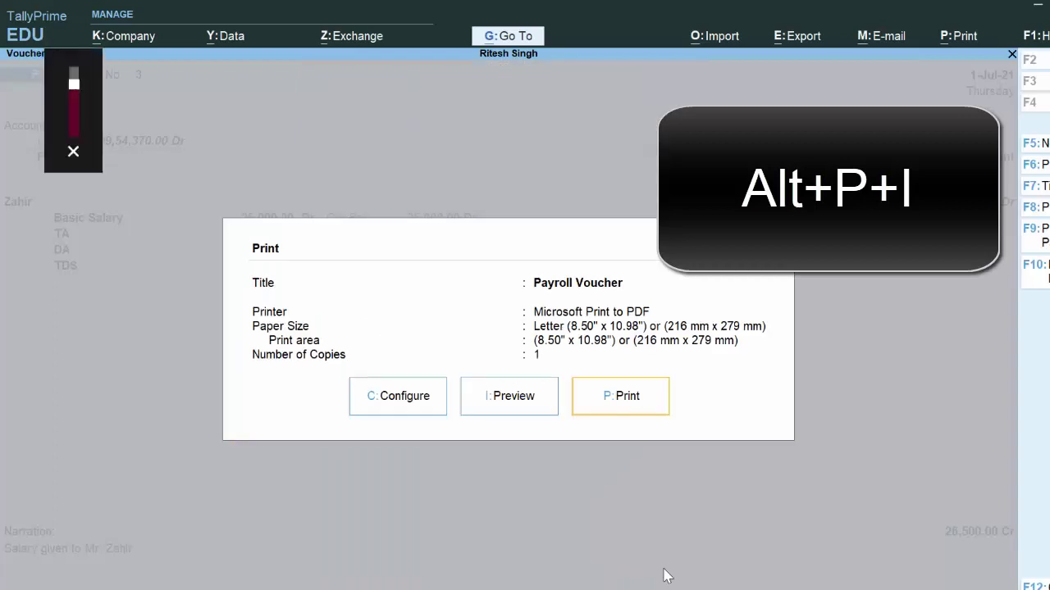
key(Escape)
key(Escape)
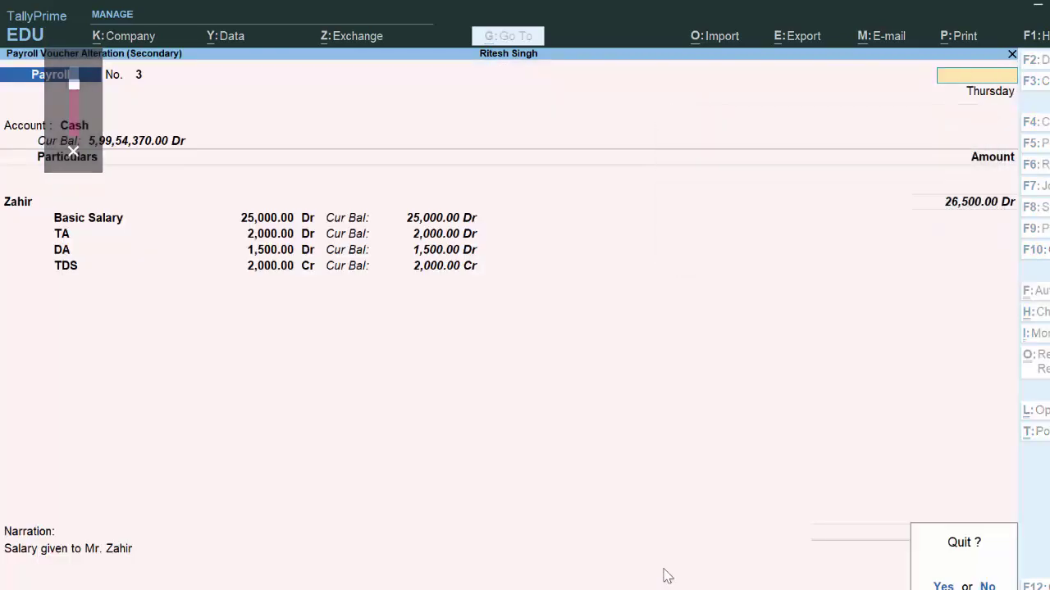
key(y)
key(Escape)
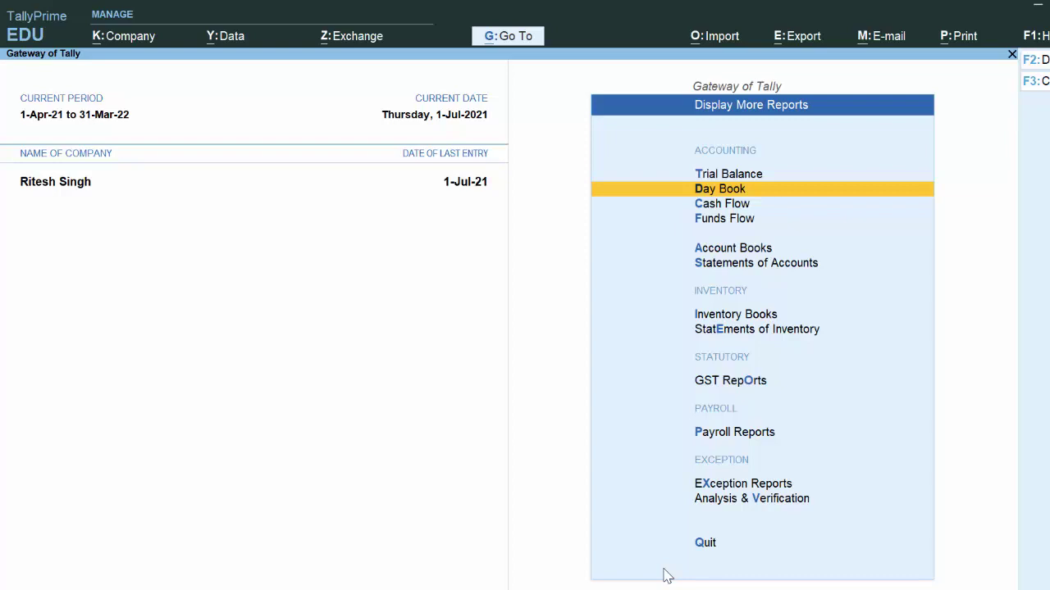
key(Escape)
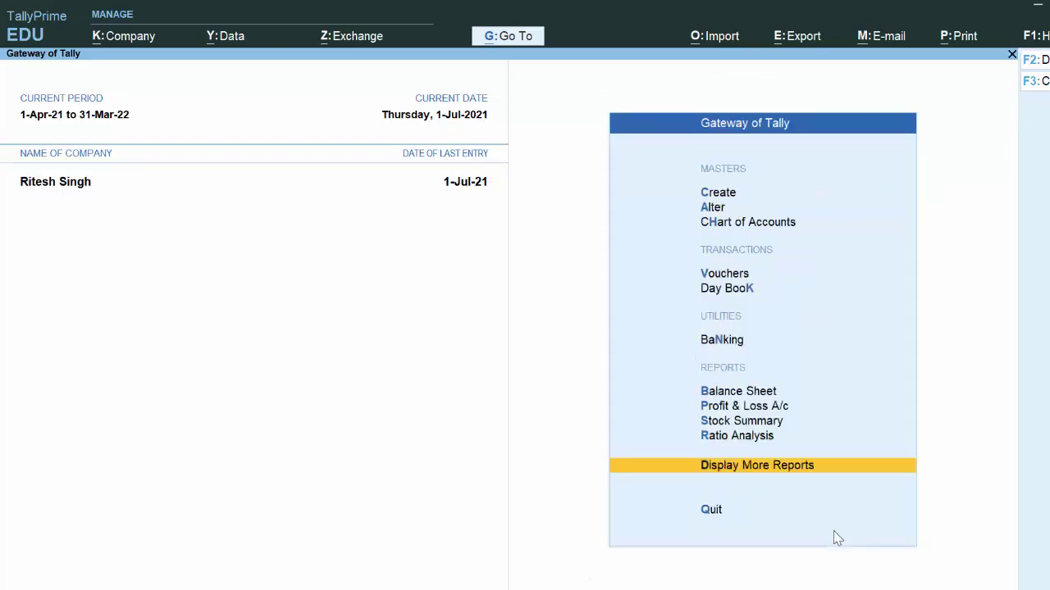
Display the Pay Slip payroll report for the newly added employee.
key(Return)
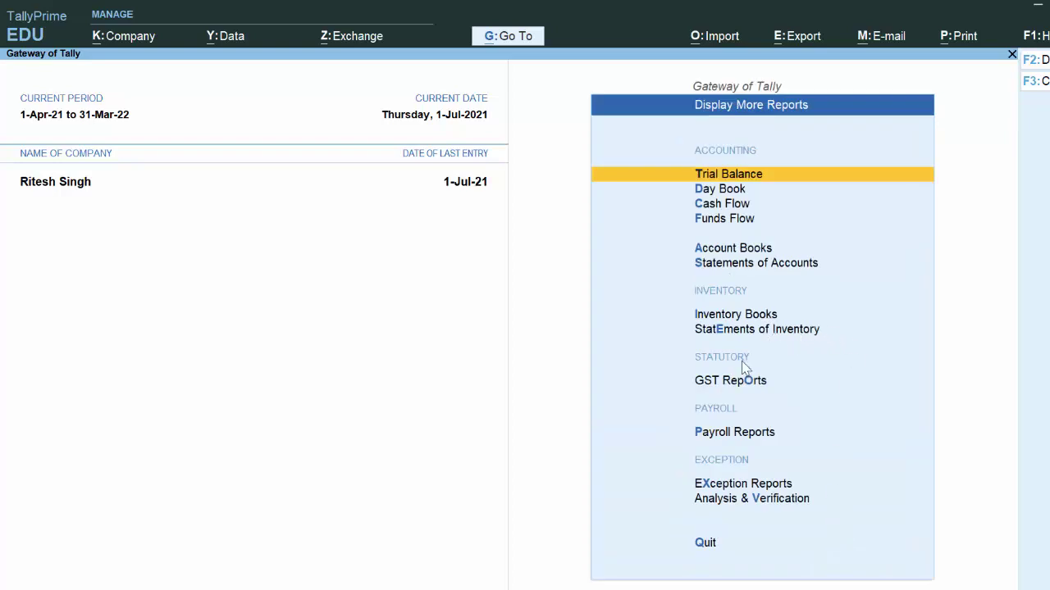
click(729, 439)
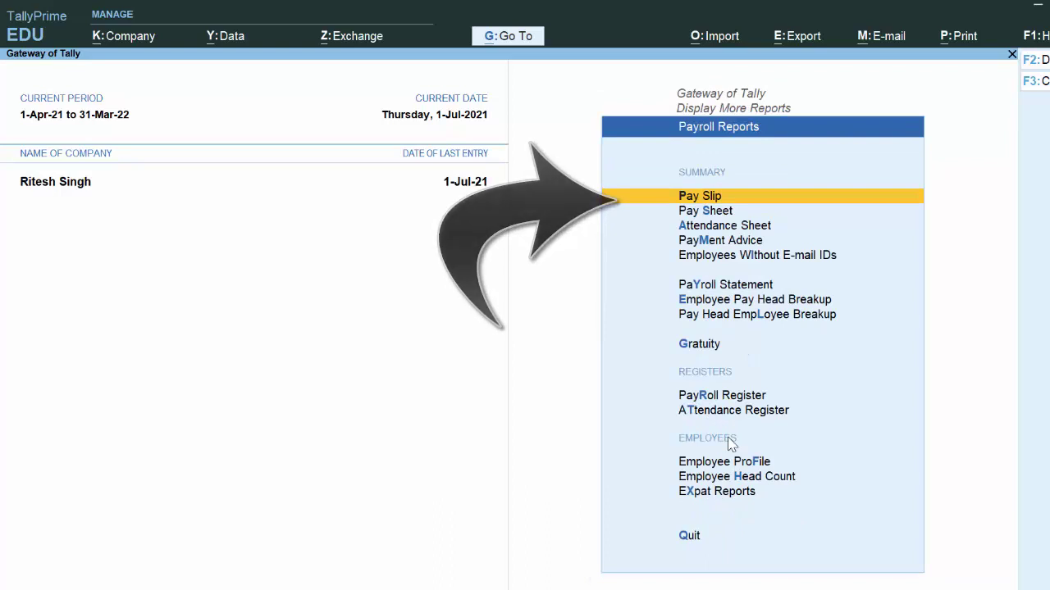
key(Return)
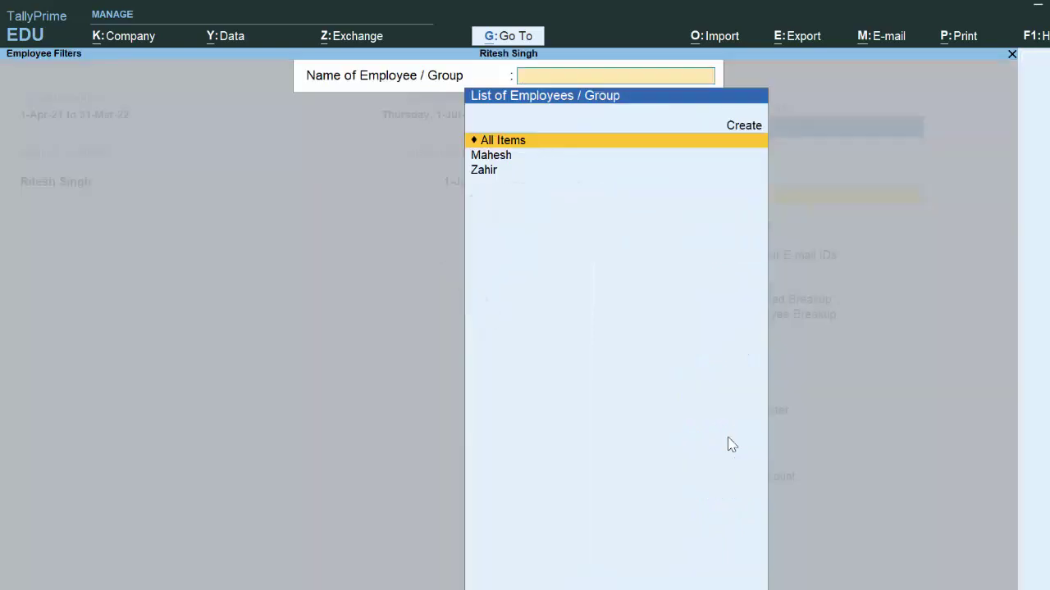
key(Down)
key(Down)
key(Return)
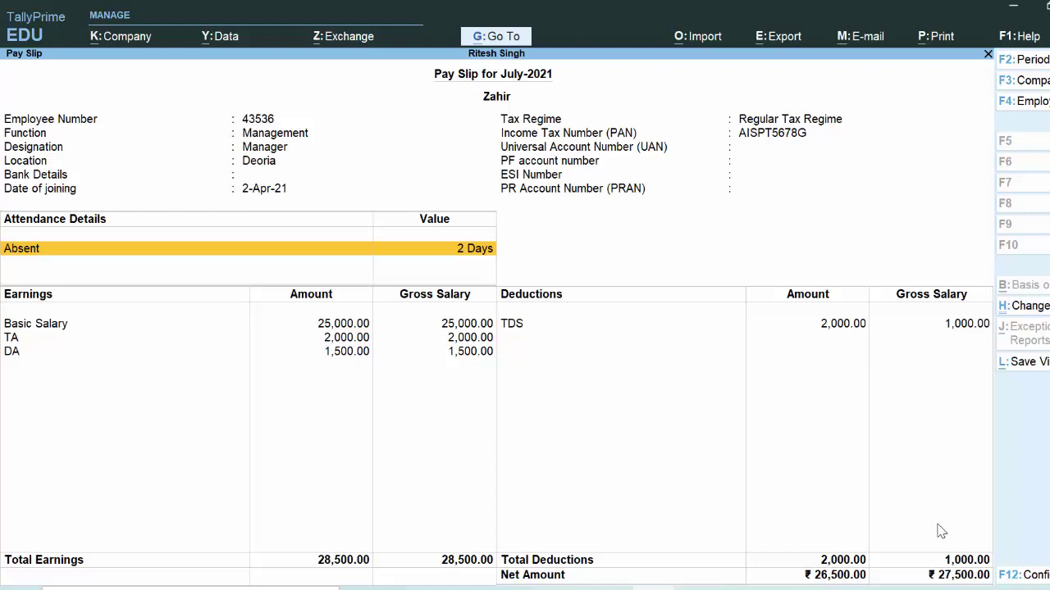
Preview the employee's pay slip as a printout and enlarge the preview.
key(alt+p)
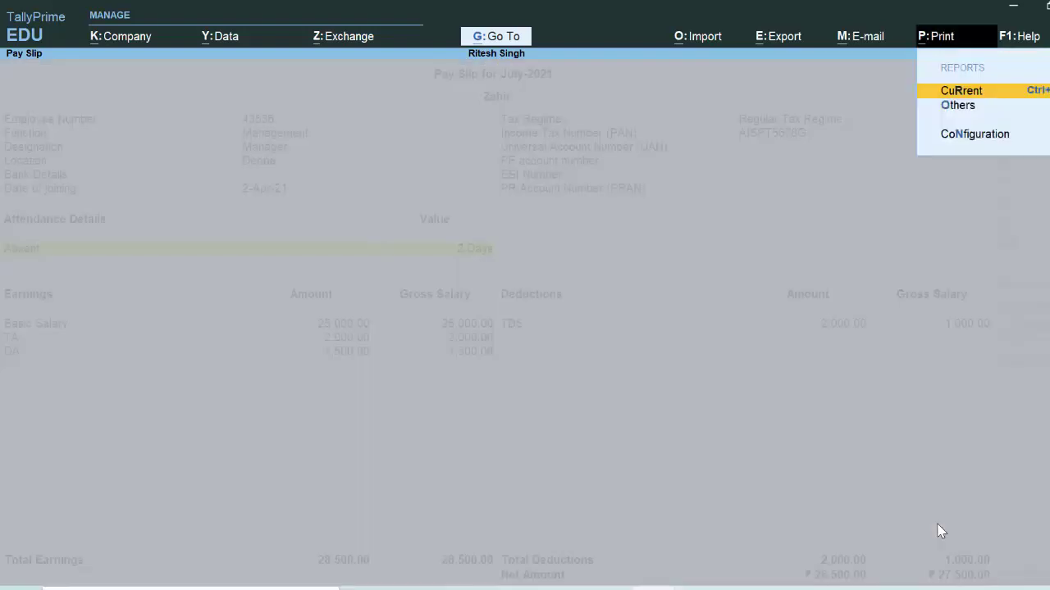
key(Return)
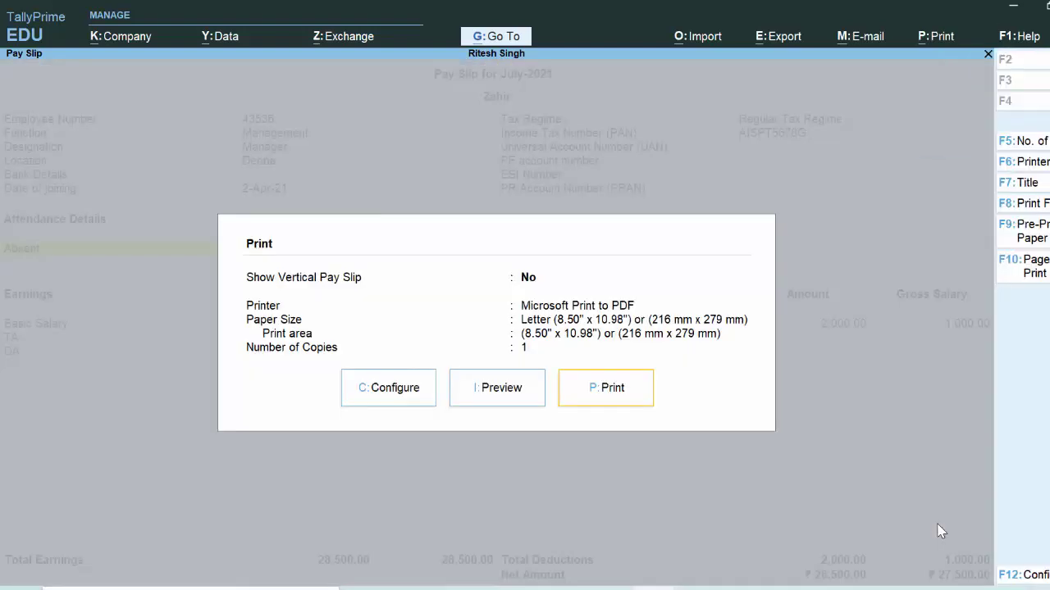
key(i)
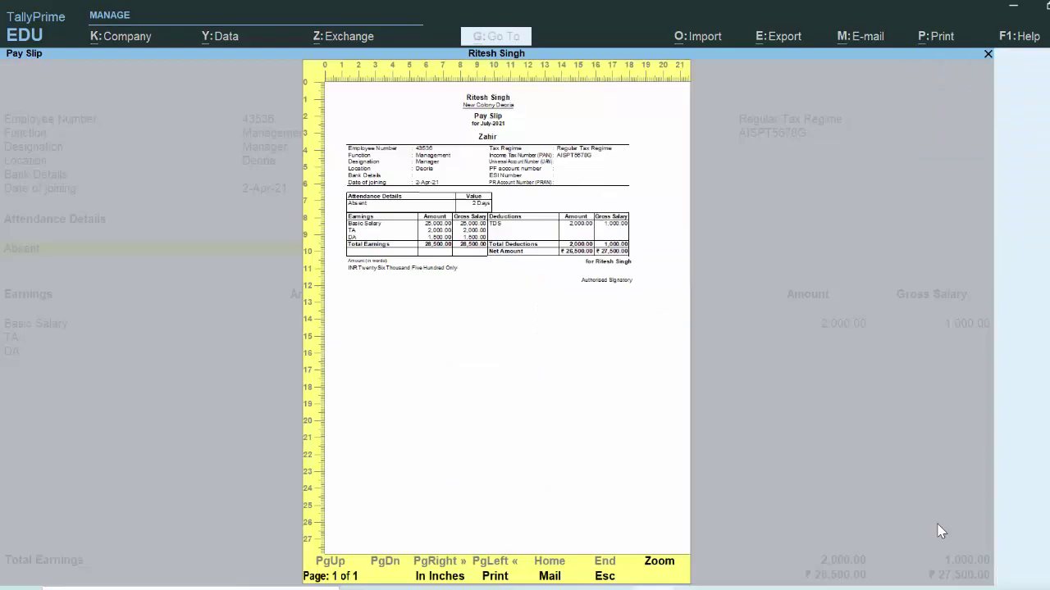
click(661, 571)
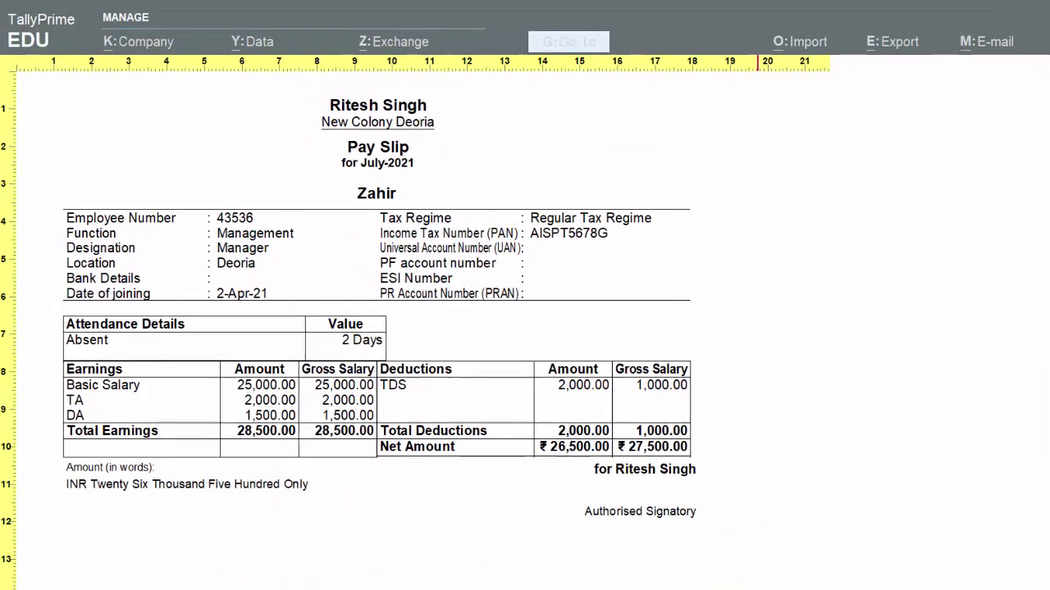